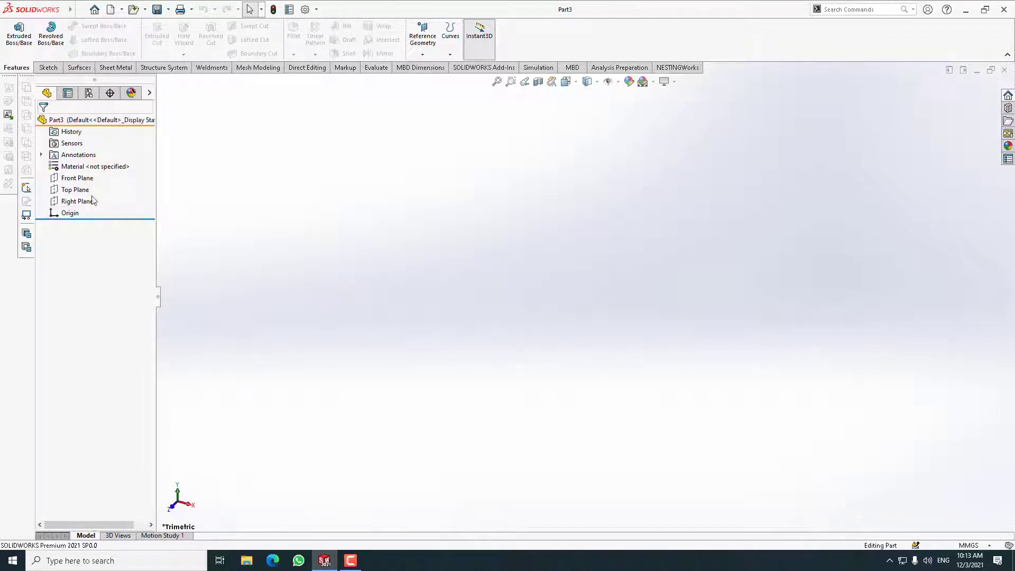
Draw a center rectangle about the origin on the Top Plane and exit the sketch
left_click(74, 190)
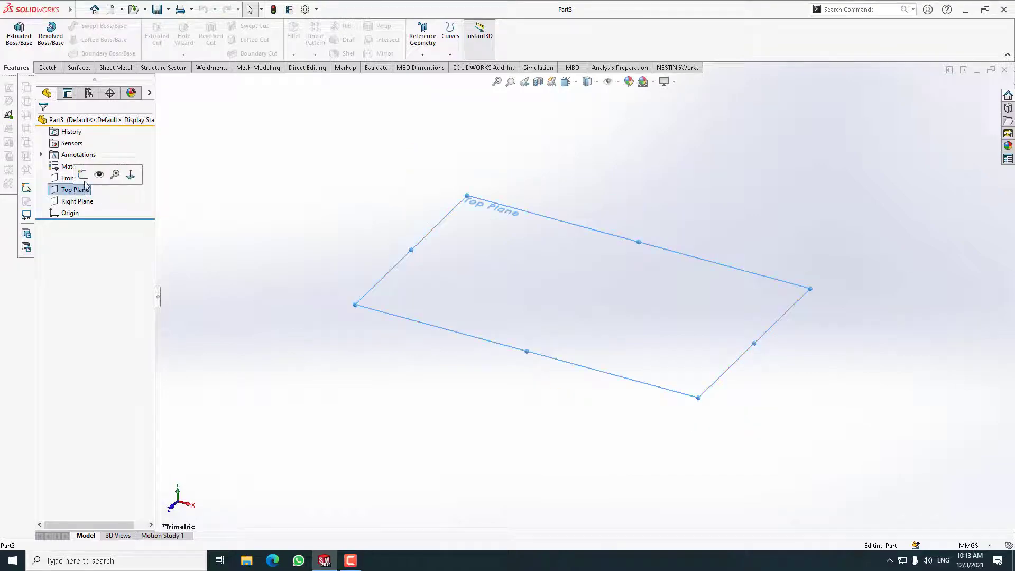
left_click(87, 179)
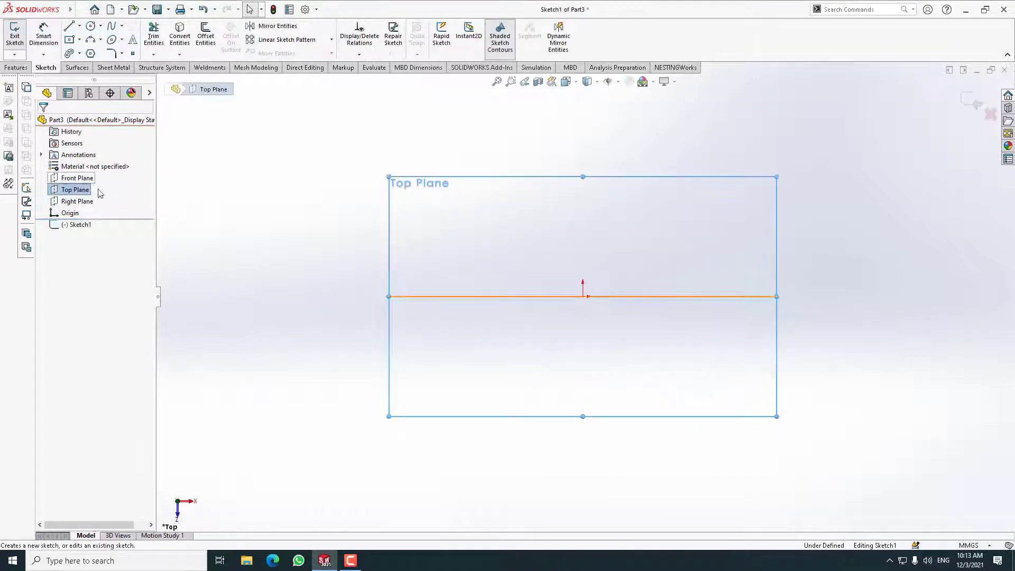
left_click(70, 40)
left_click(584, 295)
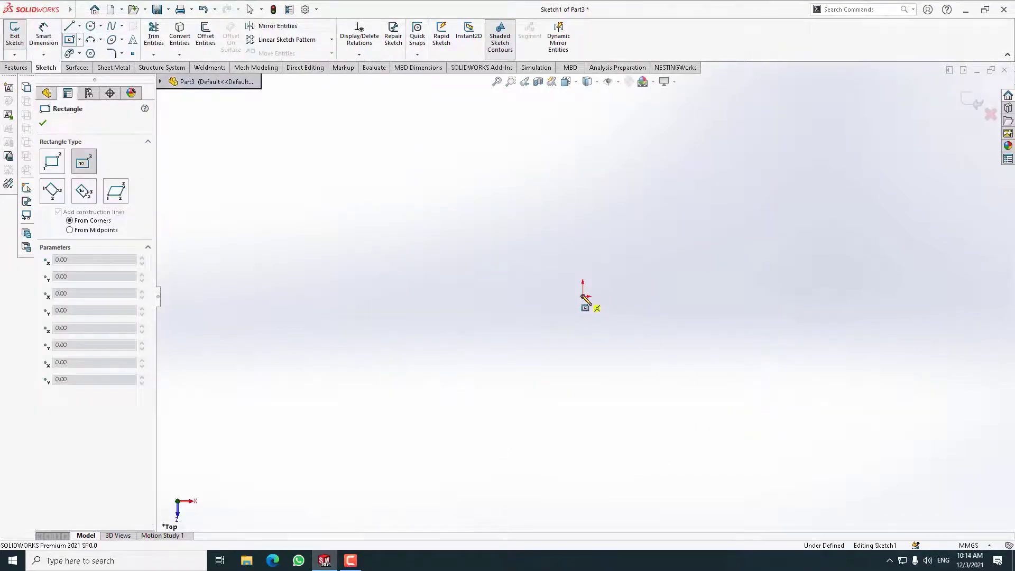
left_click(724, 415)
right_click(317, 244)
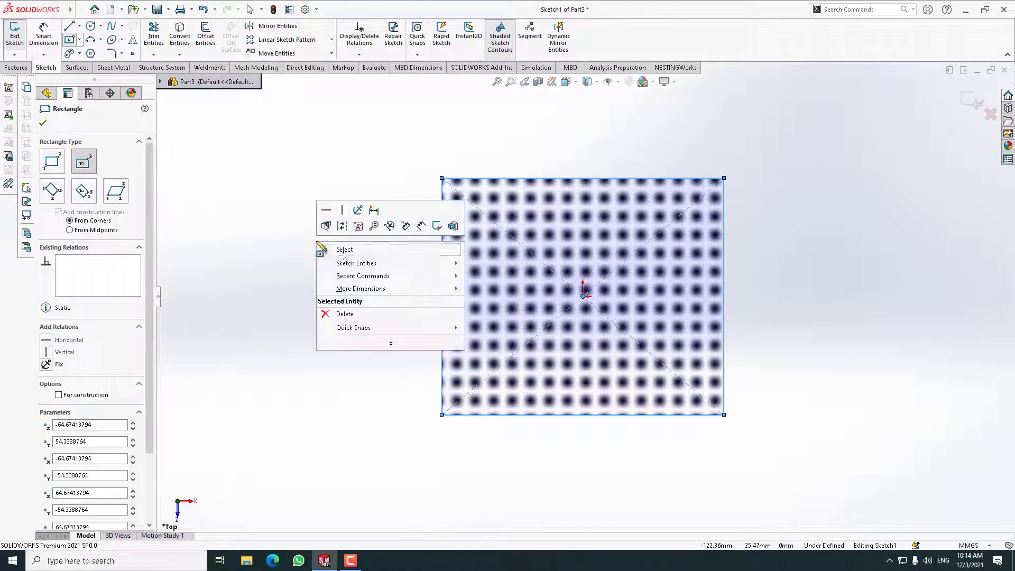
left_click(345, 249)
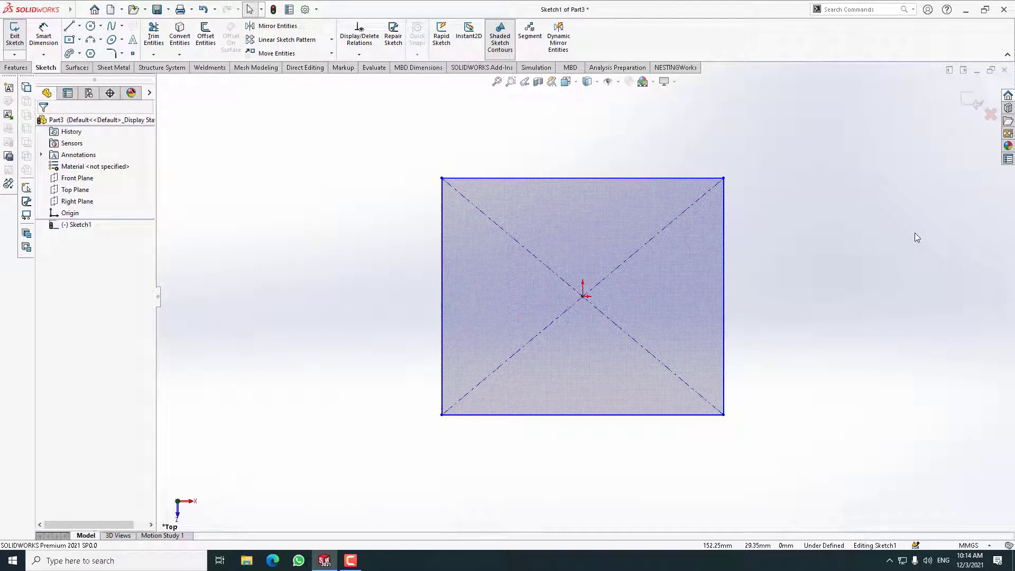
left_click(967, 103)
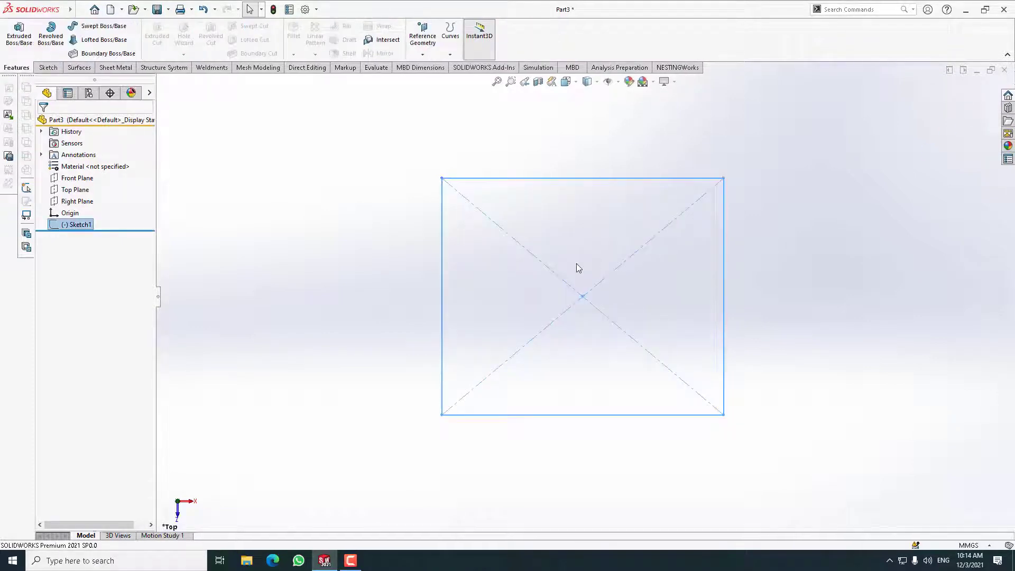
Create Plane1 parallel to the Top Plane at a 300 mm offset
left_click(298, 212)
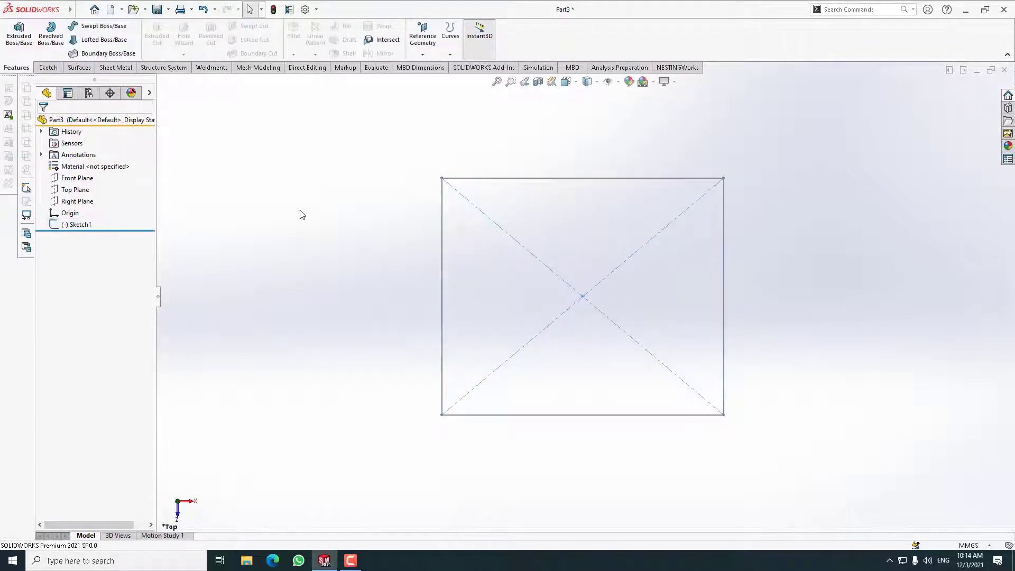
left_click(420, 40)
left_click(431, 66)
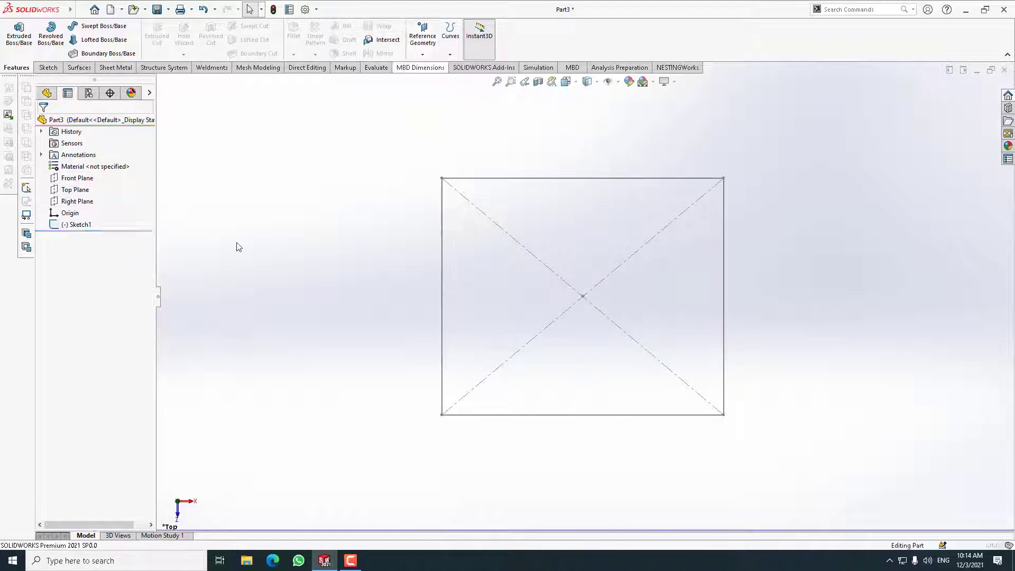
left_click(160, 82)
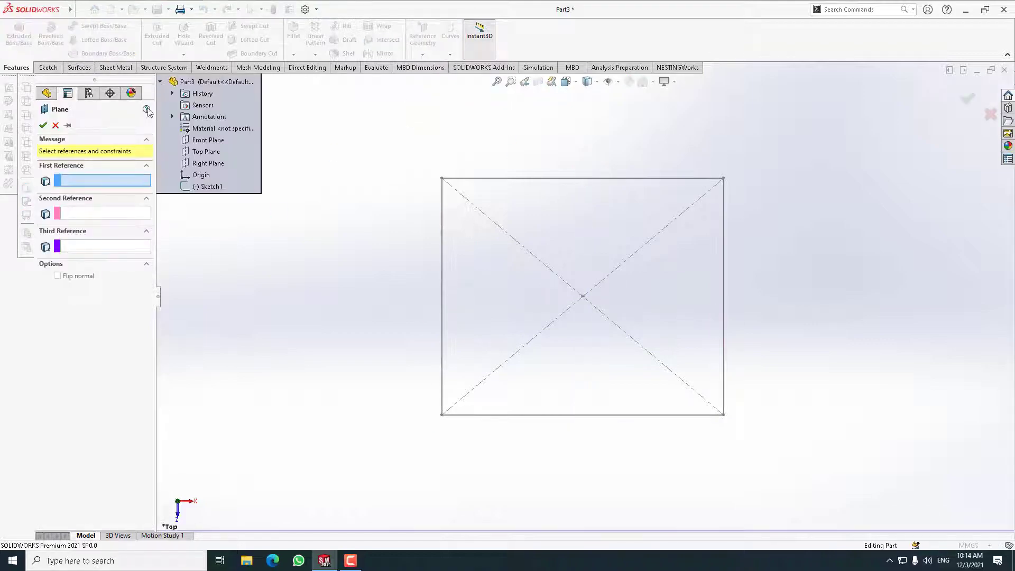
left_click(206, 151)
mouse_move(585, 435)
middle_mouse_down()
mouse_move(608, 257)
mouse_move(653, 313)
mouse_move(652, 182)
middle_mouse_up()
left_click(147, 253)
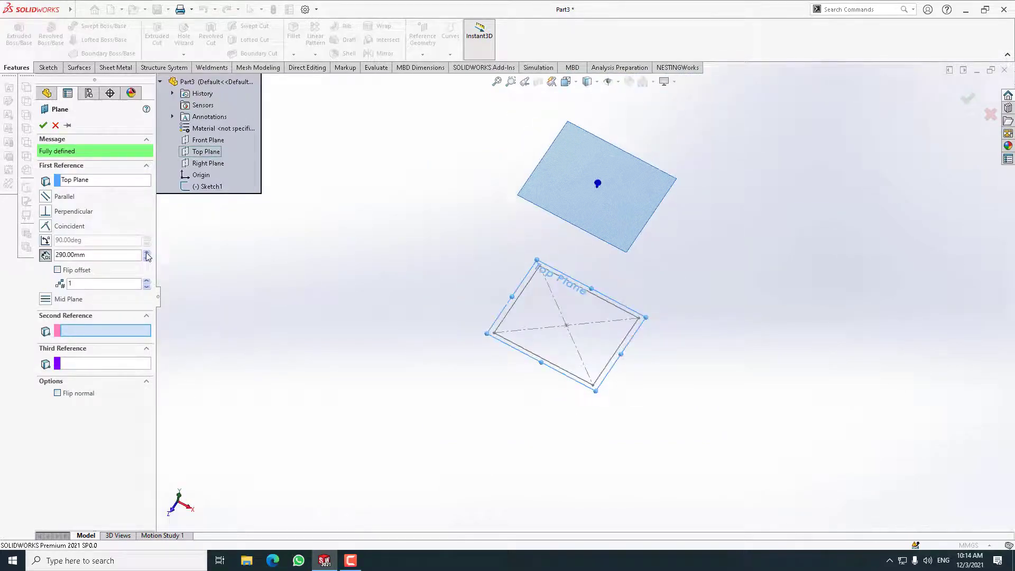
left_click(44, 126)
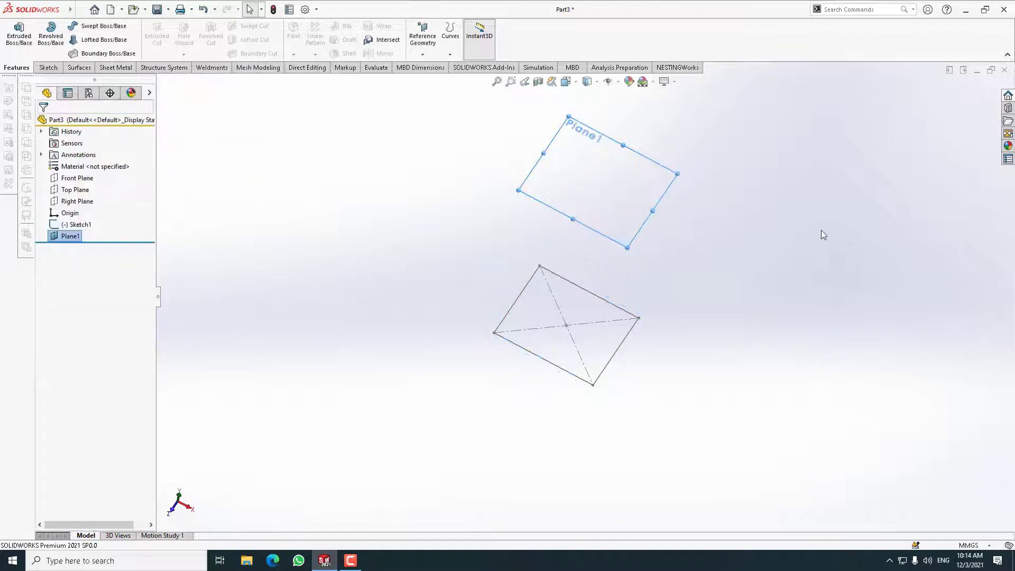
left_click(650, 210)
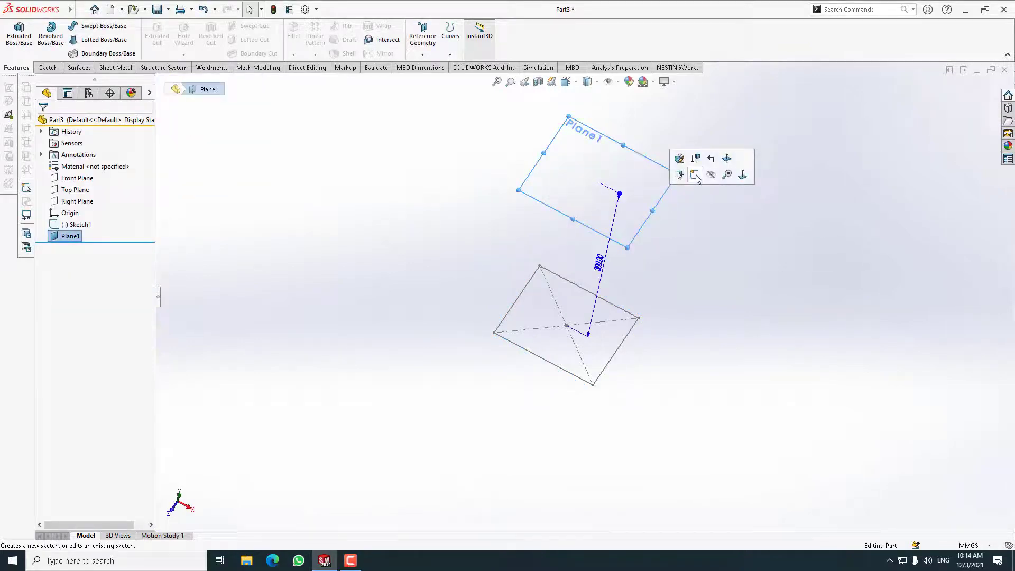
Draw a circle centred on the origin on Plane1 and exit the sketch
left_click(697, 175)
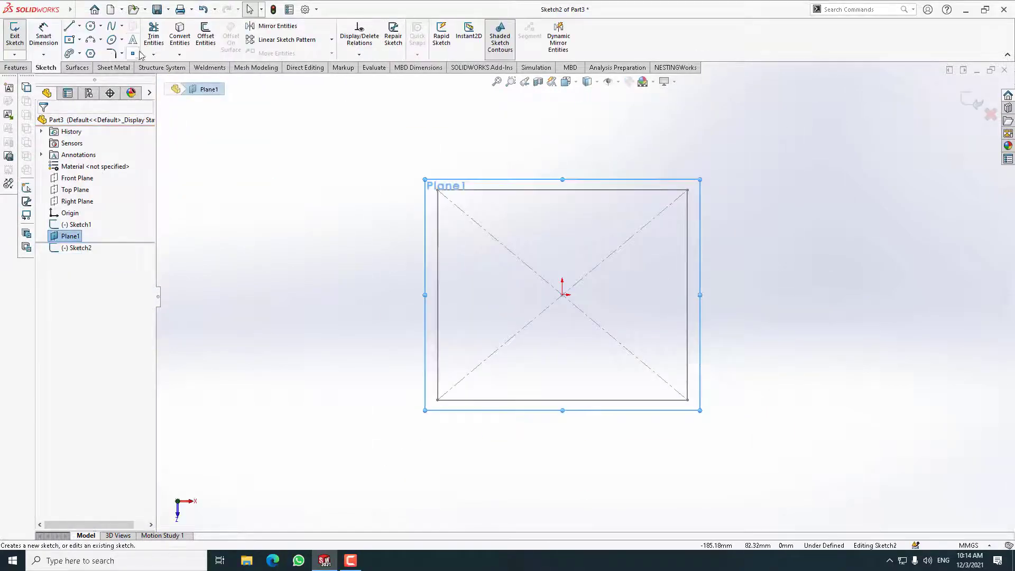
left_click(91, 27)
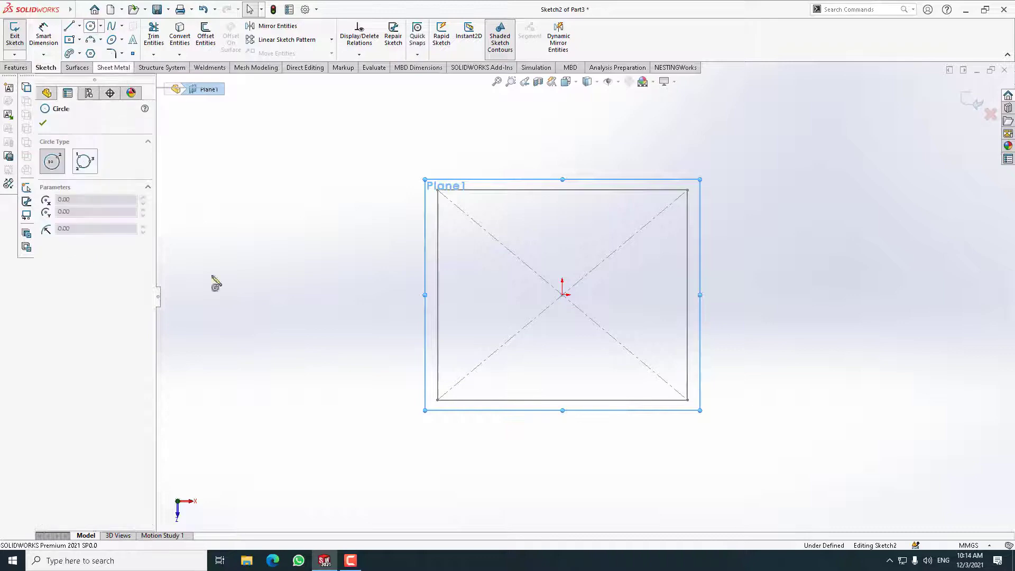
left_click(563, 294)
left_click(598, 357)
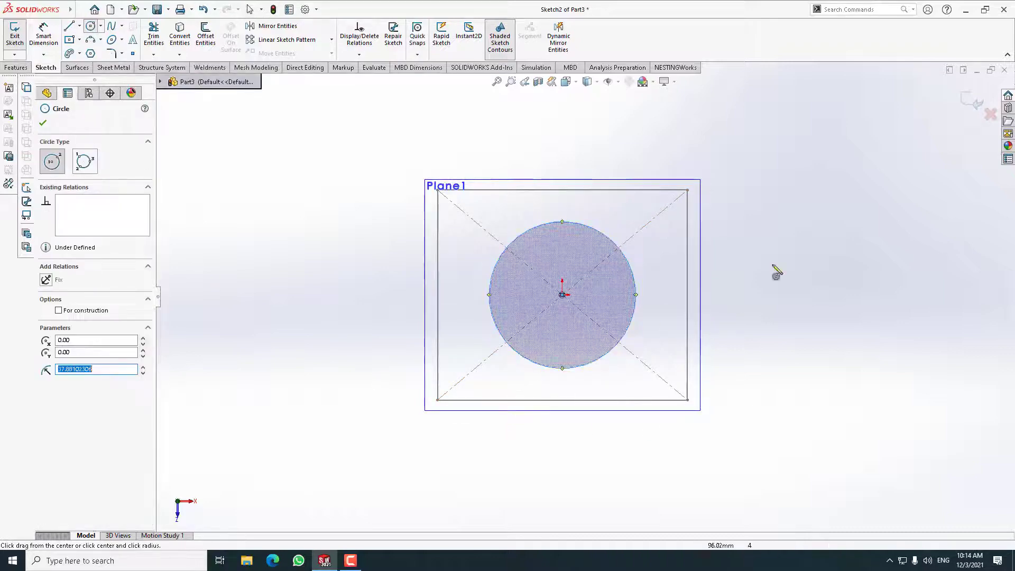
right_click(804, 217)
left_click(830, 225)
left_click(973, 108)
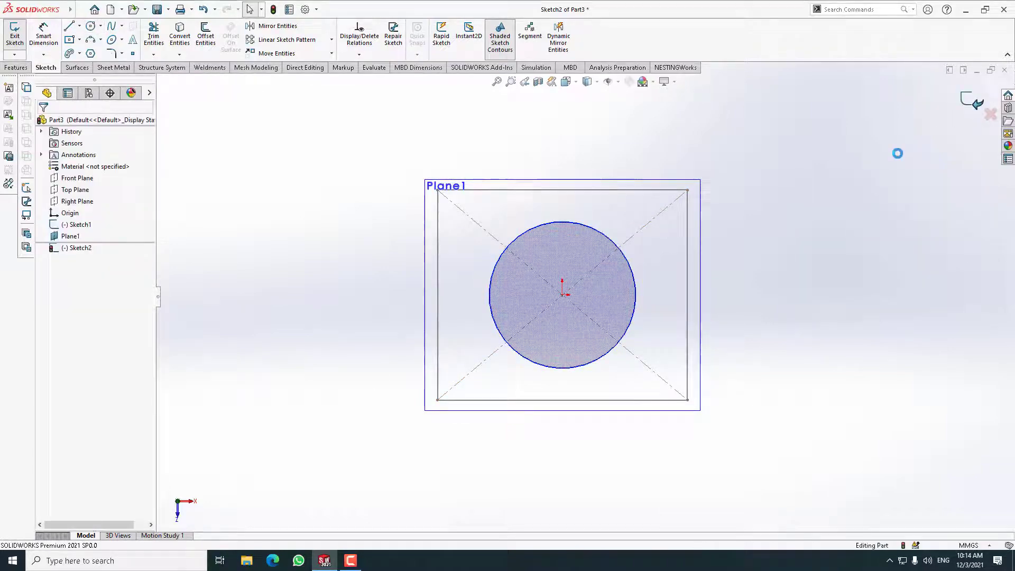
mouse_move(774, 244)
middle_mouse_down()
mouse_move(683, 439)
mouse_move(610, 267)
mouse_move(599, 272)
middle_mouse_up()
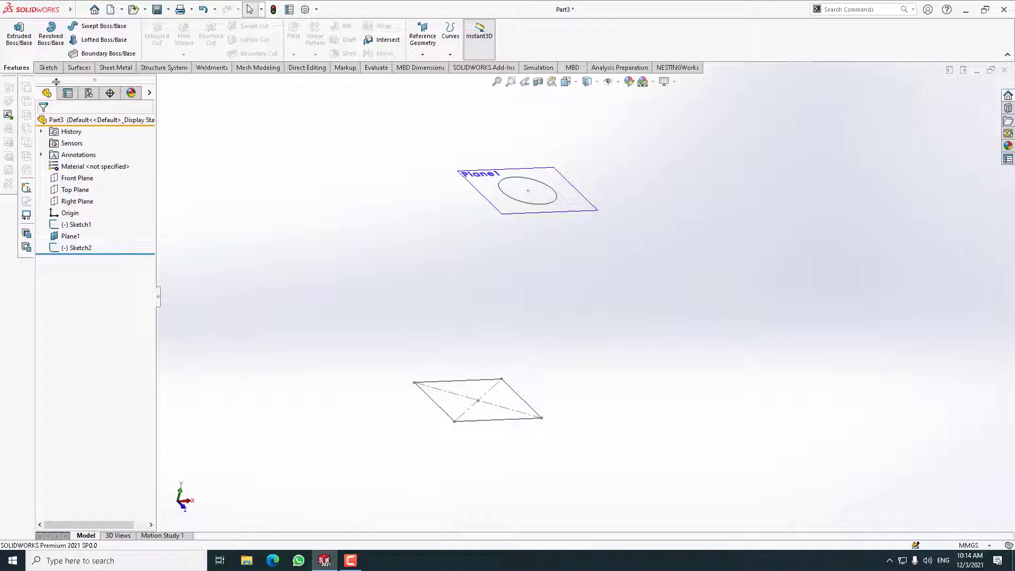
Start a Boundary Boss with the rectangle Sketch1 and circle Sketch2 as Direction 1 profiles
left_click(95, 55)
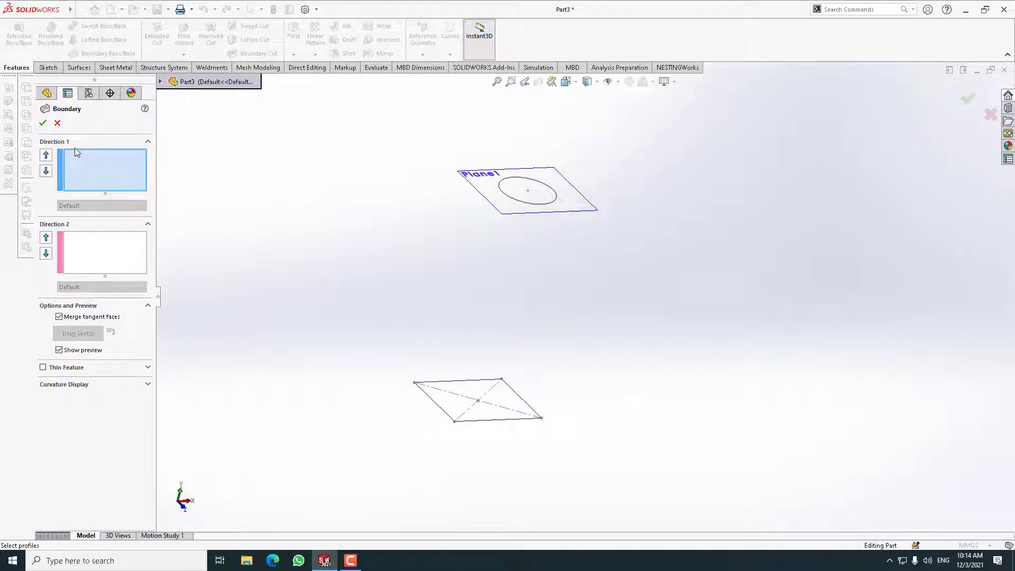
left_click(503, 426)
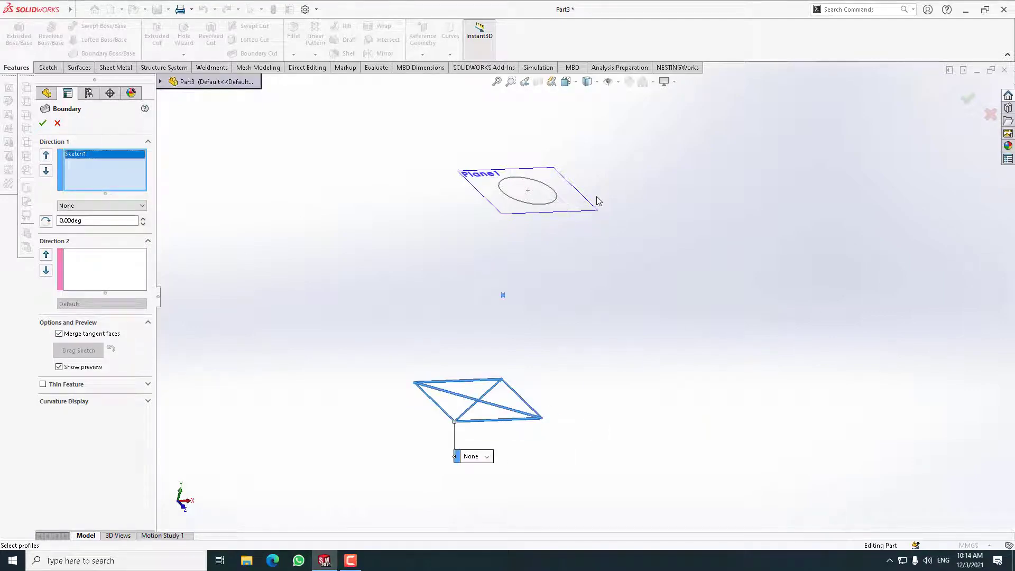
left_click(539, 208)
mouse_move(542, 206)
middle_mouse_down()
mouse_move(679, 196)
mouse_move(644, 235)
mouse_move(680, 265)
mouse_move(648, 231)
middle_mouse_up()
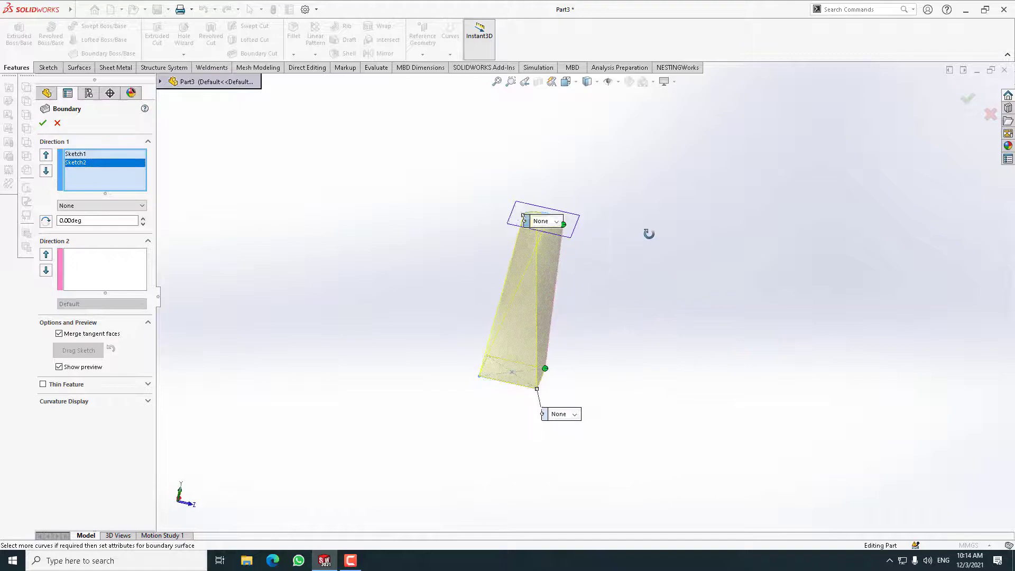
mouse_move(543, 350)
middle_mouse_down()
mouse_move(519, 220)
mouse_move(403, 316)
mouse_move(453, 261)
middle_mouse_up()
scroll(499, 168, "down", 2)
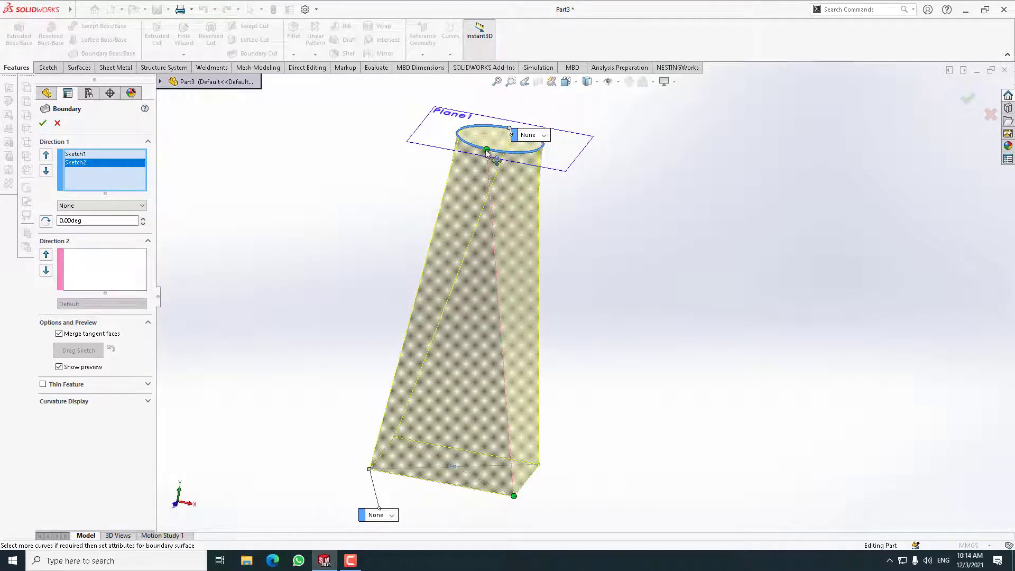
mouse_move(452, 261)
middle_mouse_down()
mouse_move(458, 227)
mouse_move(516, 204)
middle_mouse_up()
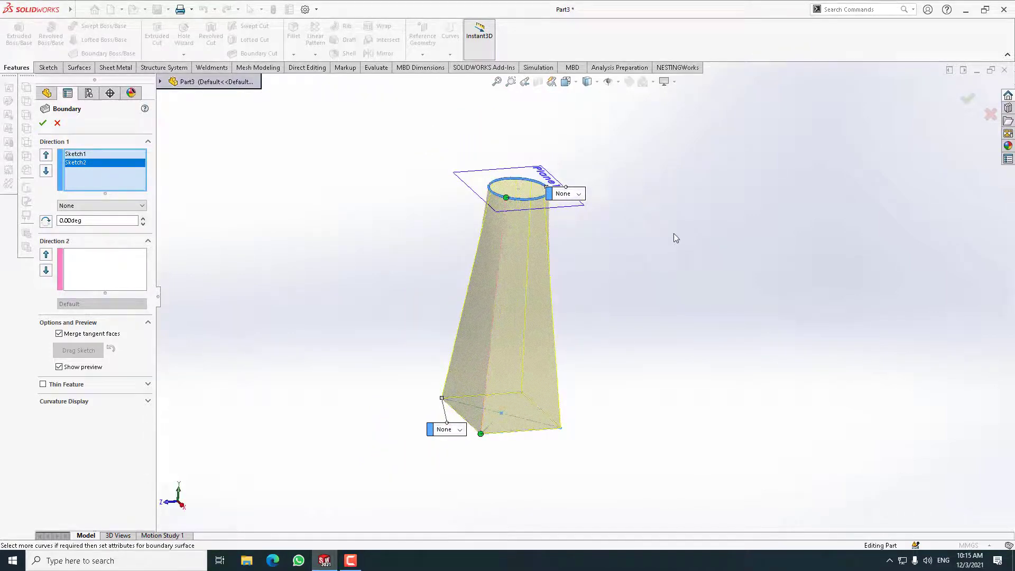
mouse_move(674, 235)
middle_mouse_down()
mouse_move(579, 328)
mouse_move(673, 256)
mouse_move(720, 304)
mouse_move(573, 263)
mouse_move(526, 238)
mouse_move(567, 313)
mouse_move(582, 264)
mouse_move(571, 302)
mouse_move(604, 311)
mouse_move(595, 293)
middle_mouse_up()
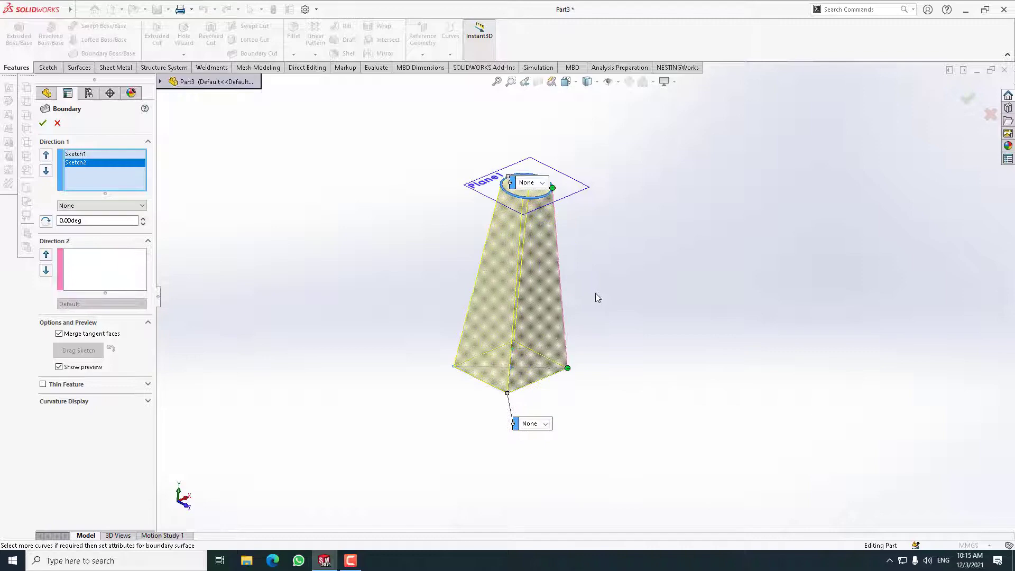
left_click(143, 206)
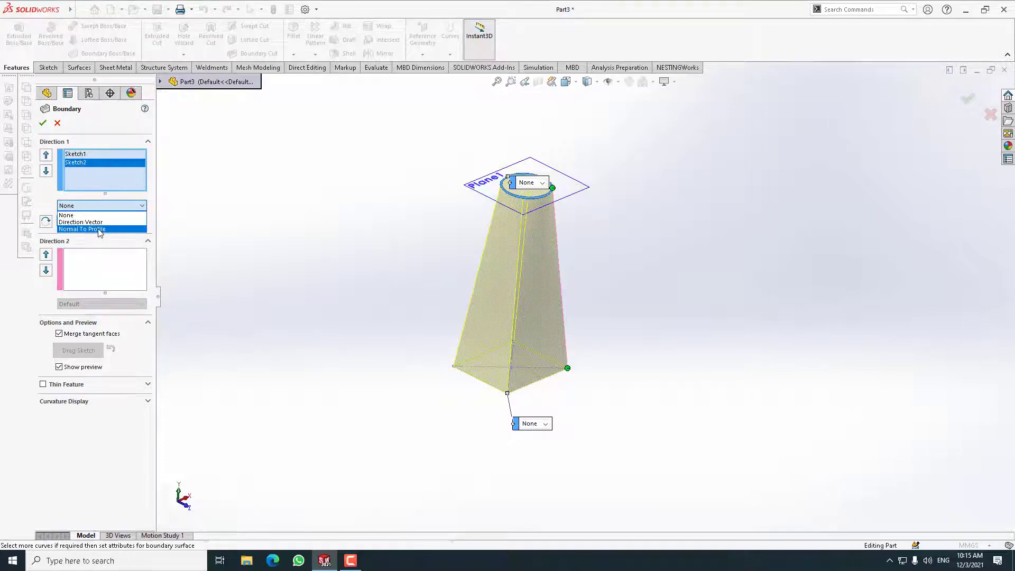
Set the circle profile's constraint to Normal To Profile
left_click(295, 228)
middle_click_drag(562, 220, 546, 188)
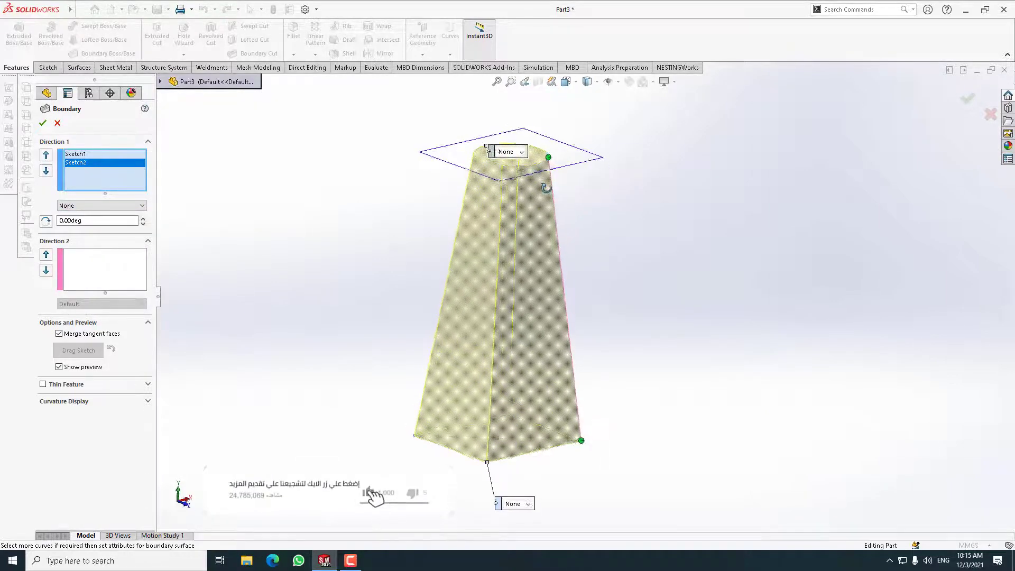
scroll(505, 189, "down", 3)
left_click(535, 153)
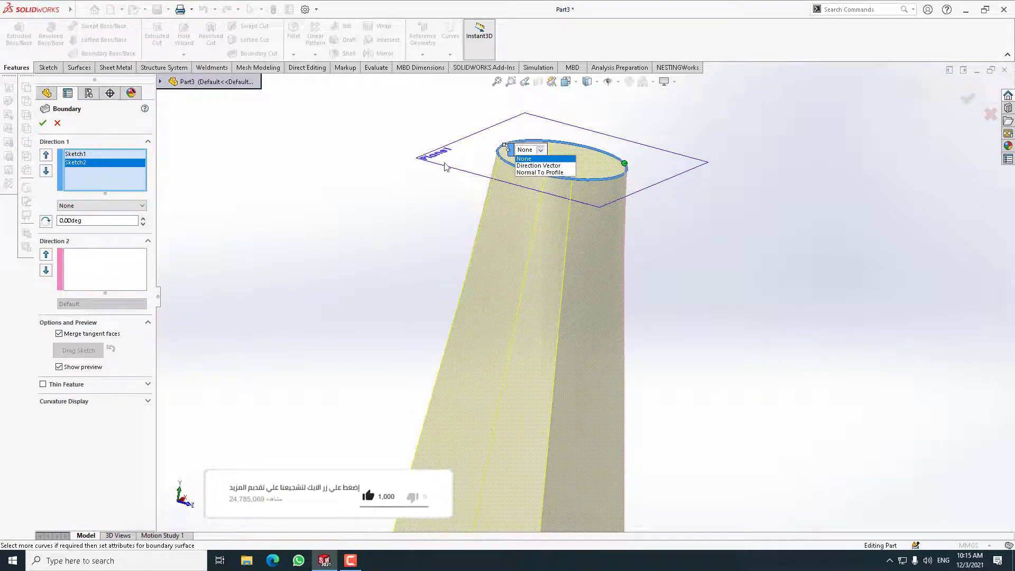
left_click(537, 173)
scroll(560, 286, "up", 3)
scroll(550, 296, "up", 2)
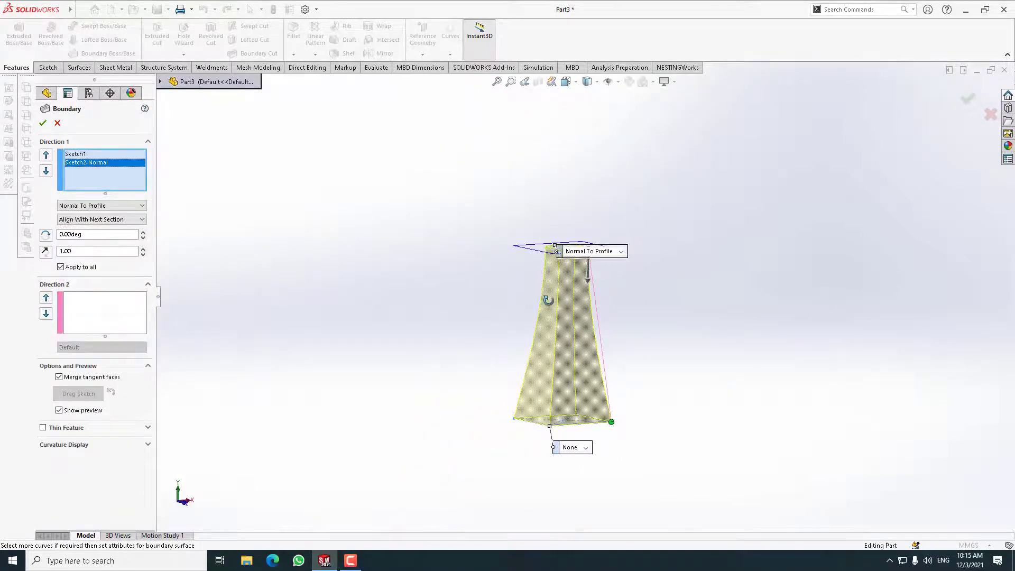
Shorten the tangent length at the circular top, then reset its constraint to None
middle_click_drag(549, 300, 596, 214)
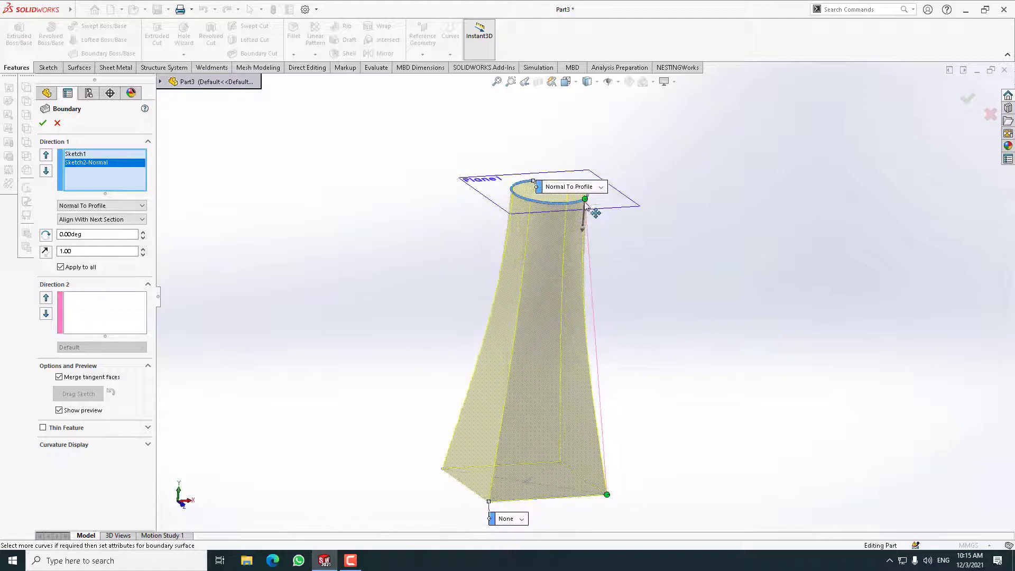
scroll(589, 306, "up", 3)
scroll(586, 215, "down", 2)
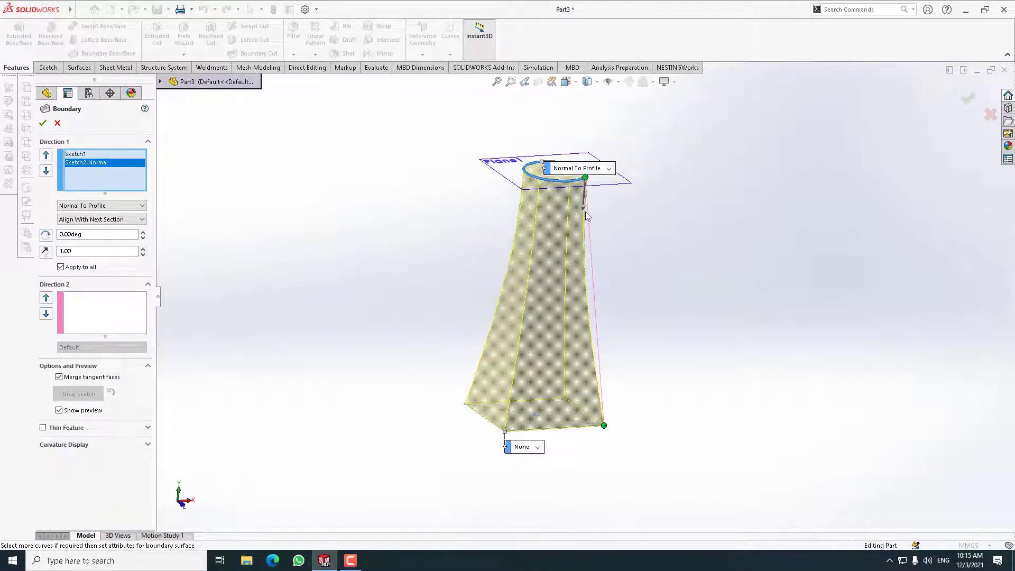
mouse_move(585, 208)
left_mouse_down()
mouse_move(586, 218)
mouse_move(585, 187)
mouse_move(585, 205)
left_mouse_up()
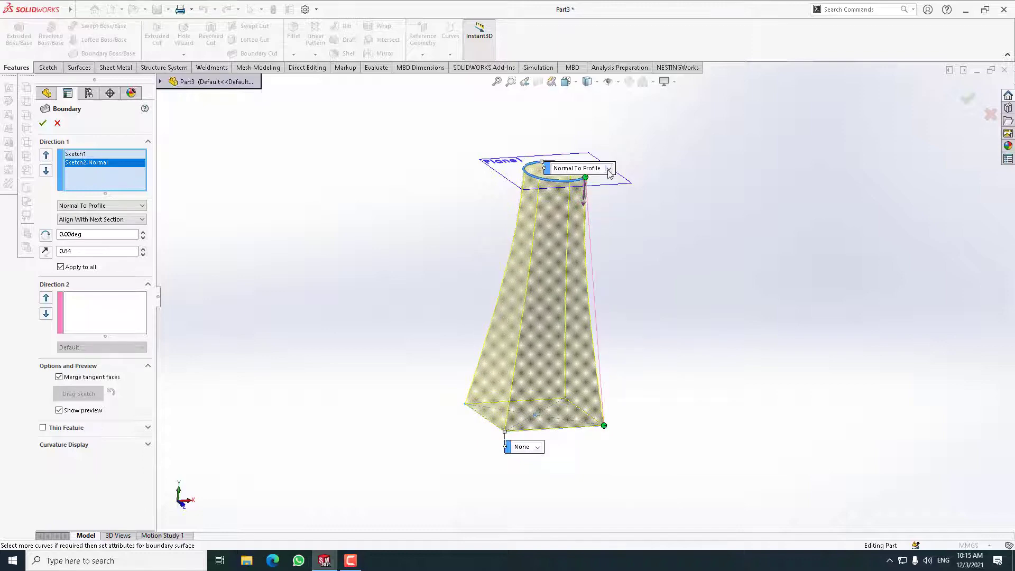
left_click(610, 170)
left_click(582, 179)
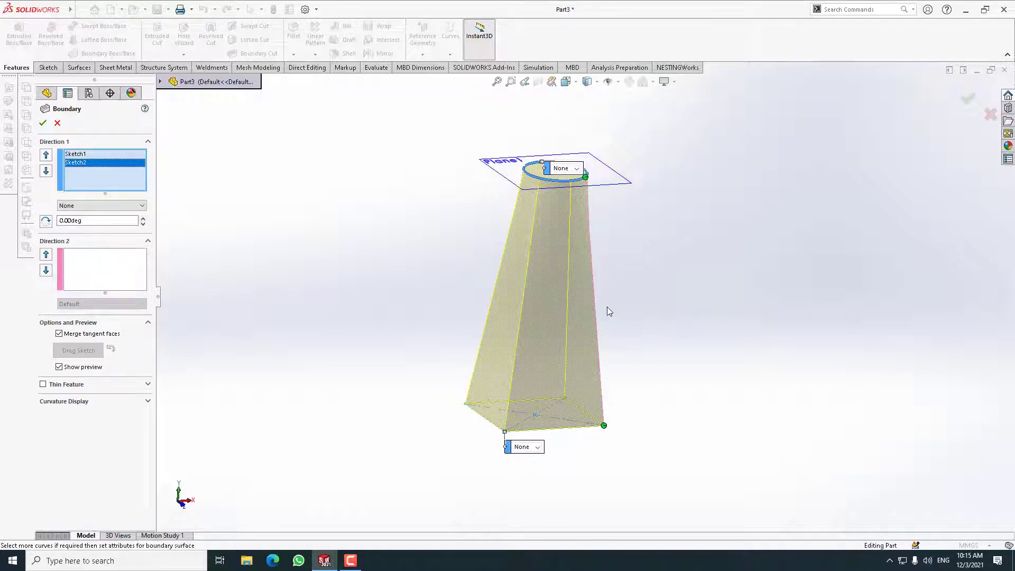
Make the rectangular base Normal To Profile with tangent length 1.31, keeping None at the top
left_click(537, 448)
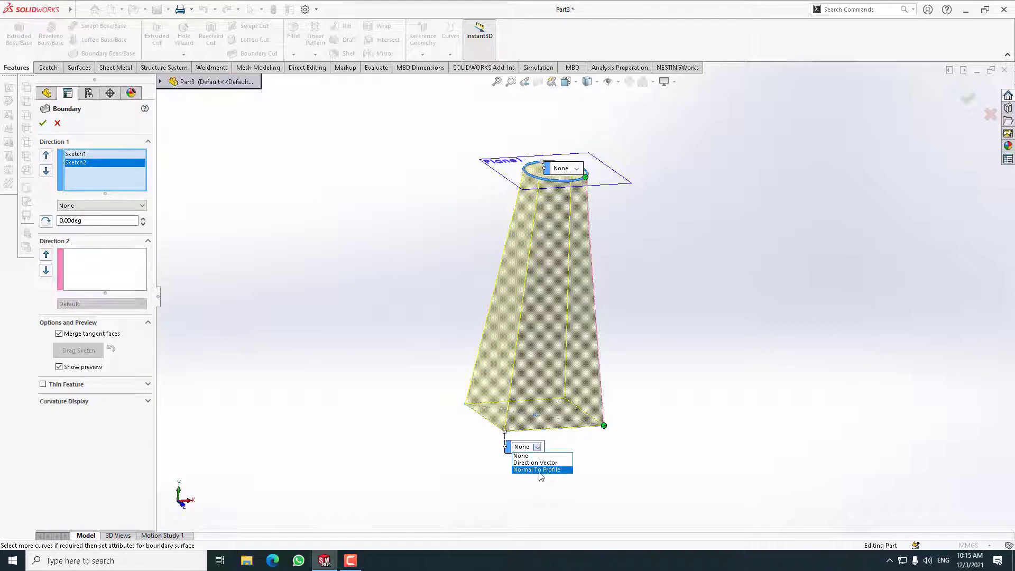
left_click(540, 471)
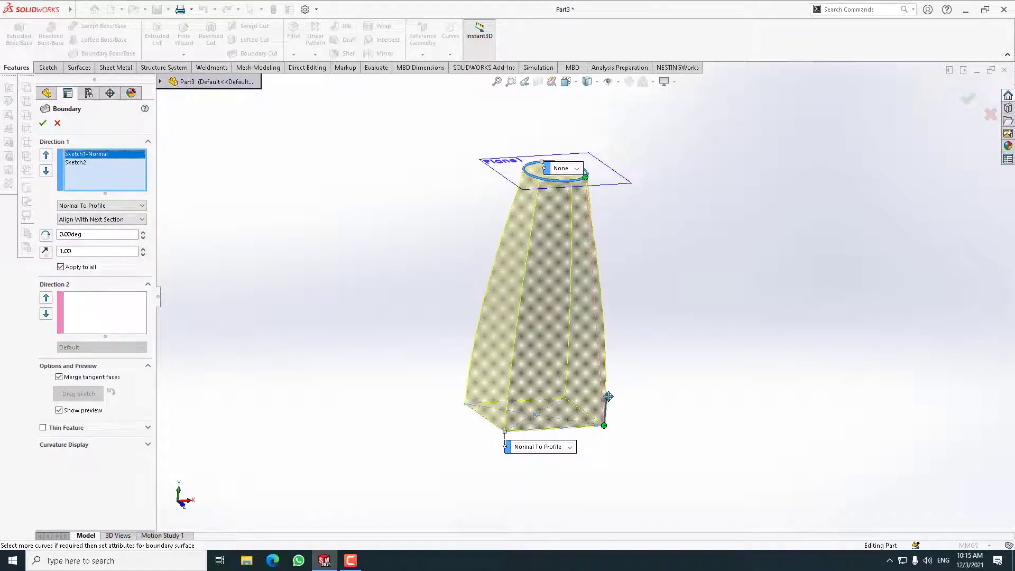
mouse_move(609, 396)
left_mouse_down()
mouse_move(604, 378)
mouse_move(606, 394)
left_mouse_up()
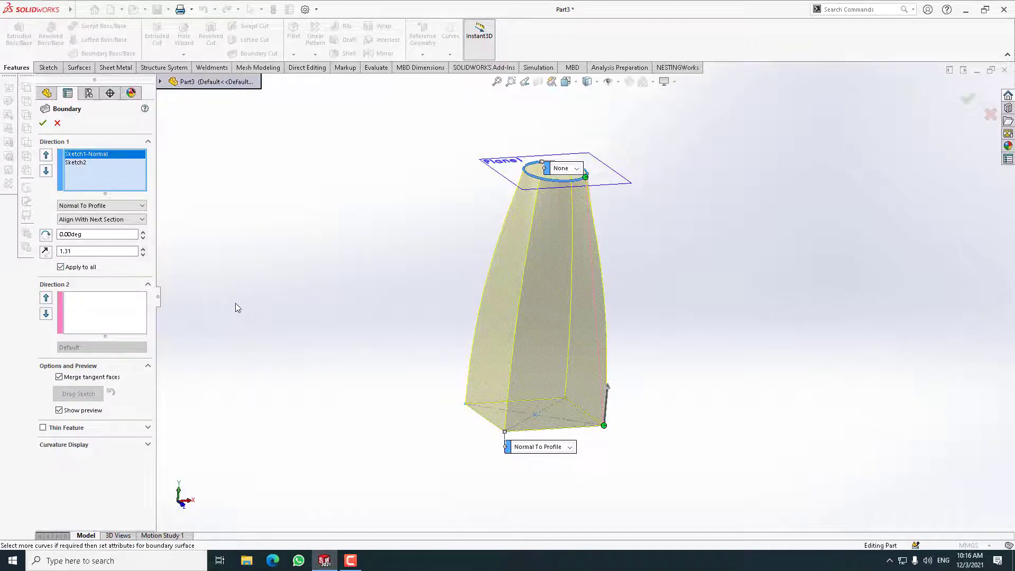
middle_click_drag(491, 331, 565, 208)
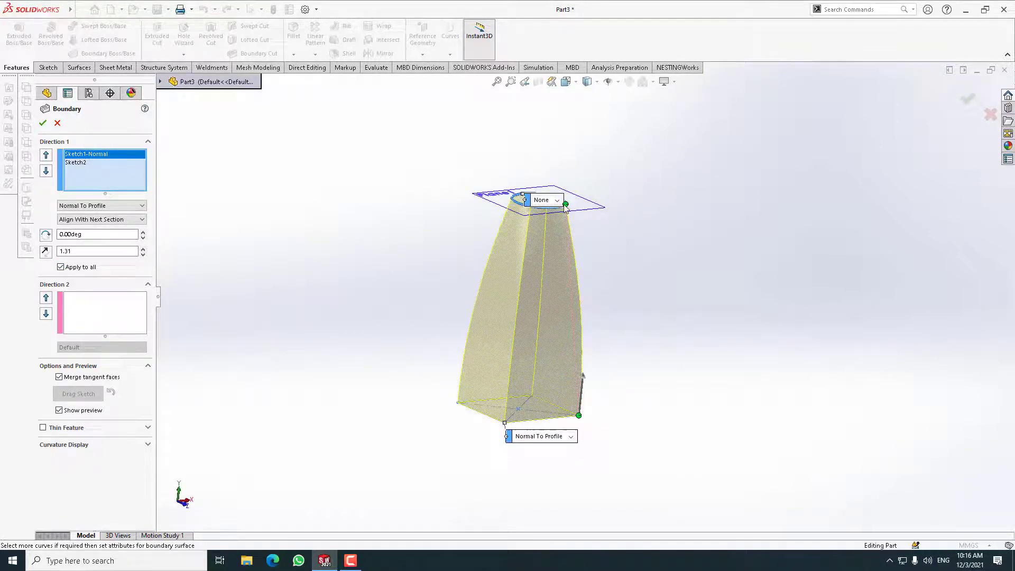
left_click(557, 201)
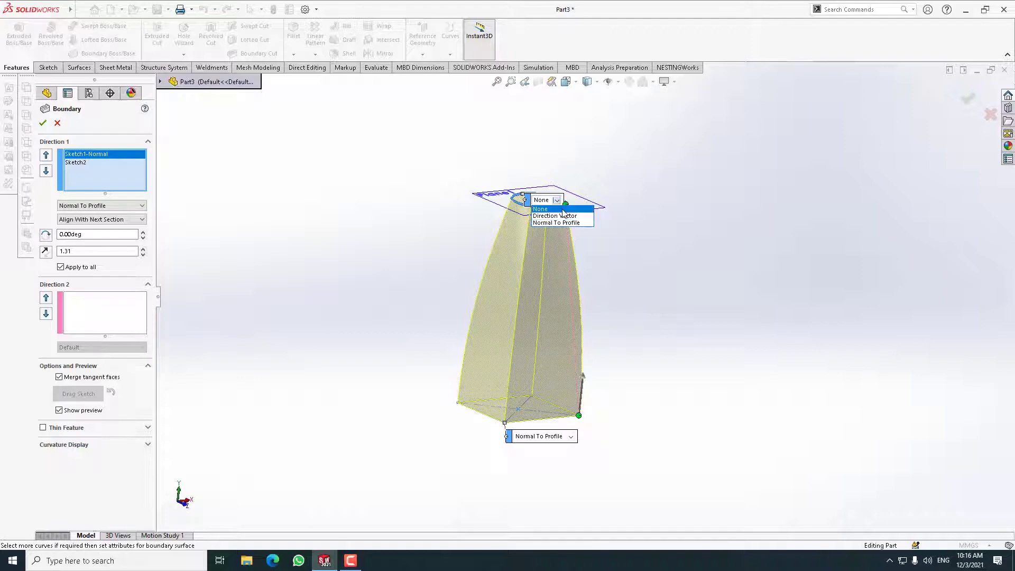
left_click(559, 201)
middle_click_drag(646, 303, 597, 305)
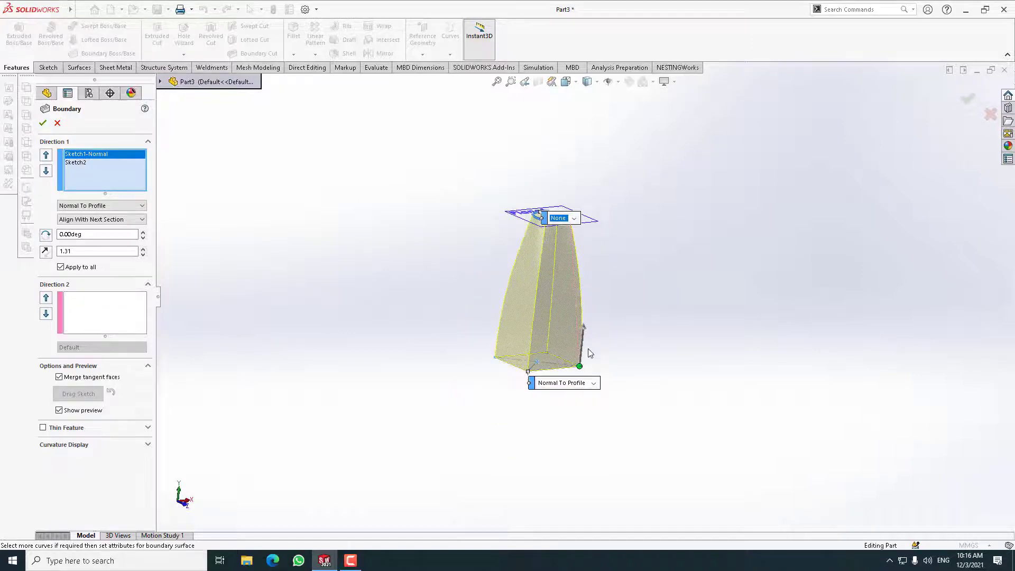
scroll(596, 305, "down", 3)
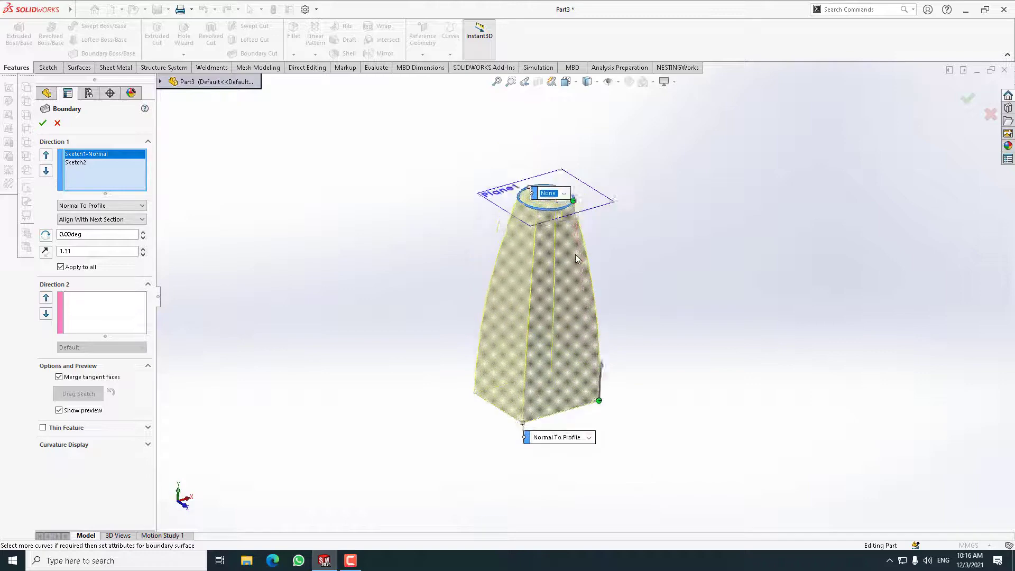
mouse_move(580, 258)
middle_mouse_down()
mouse_move(580, 337)
mouse_move(614, 258)
middle_mouse_up()
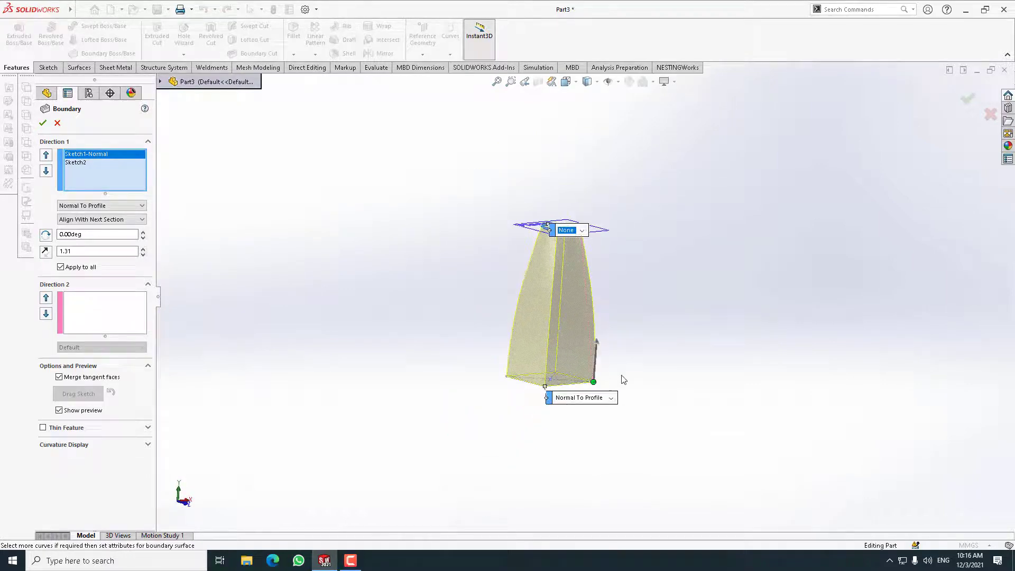
Align the base tangent with the section normal and accept the boundary boss
left_click(141, 220)
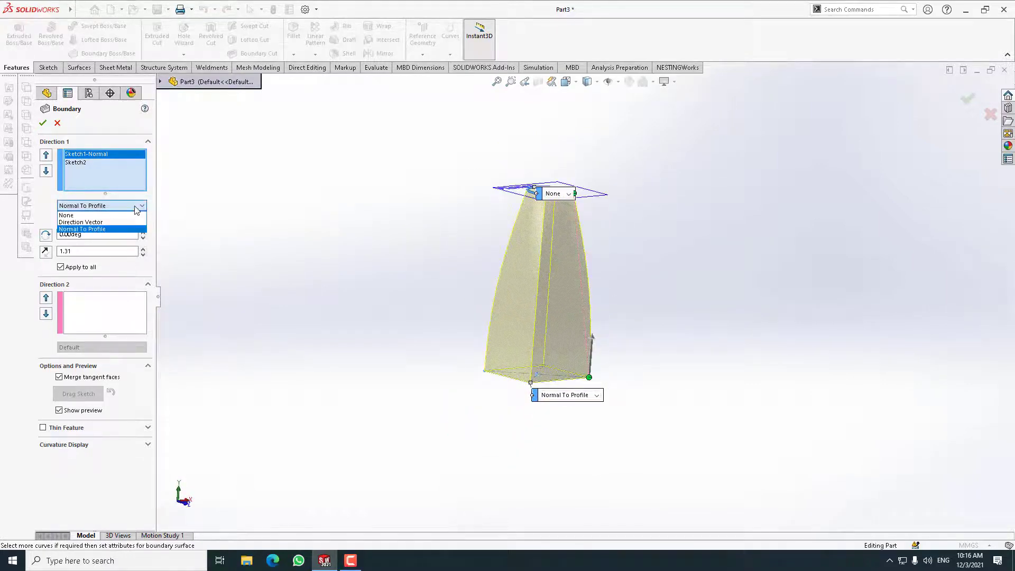
left_click(140, 222)
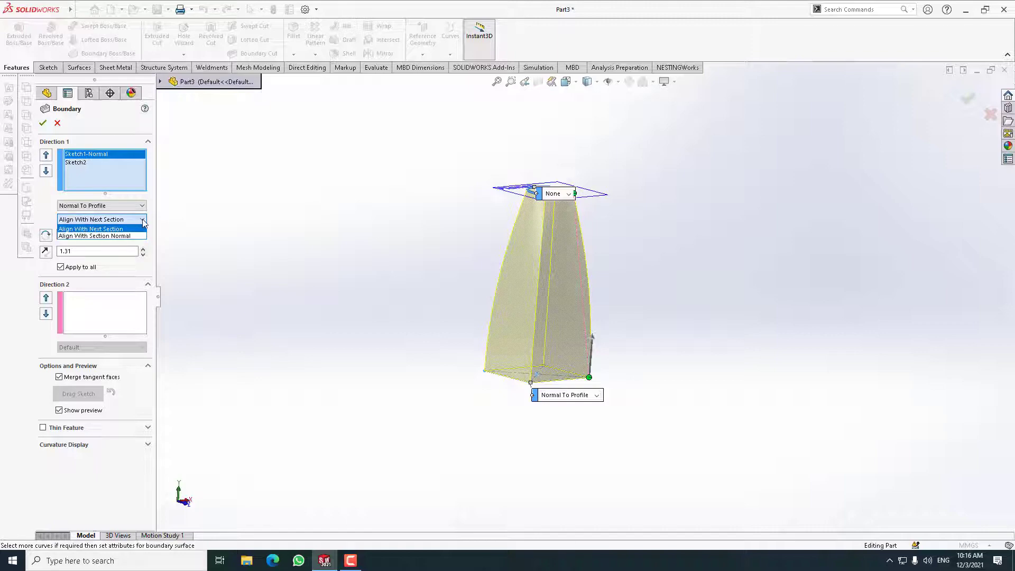
left_click(123, 236)
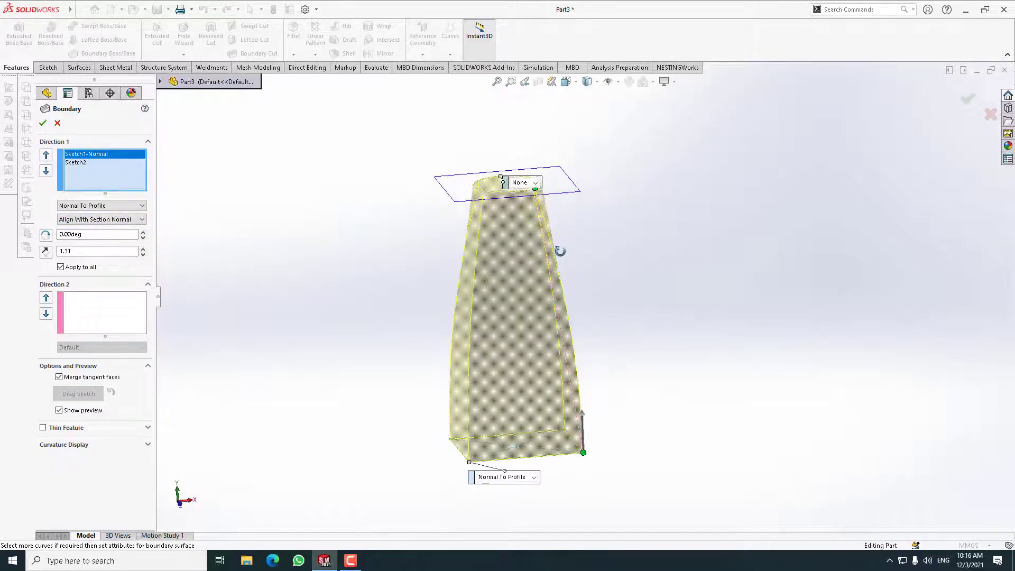
middle_click_drag(610, 231, 594, 283)
scroll(645, 328, "down", 3)
middle_click_drag(645, 327, 680, 268)
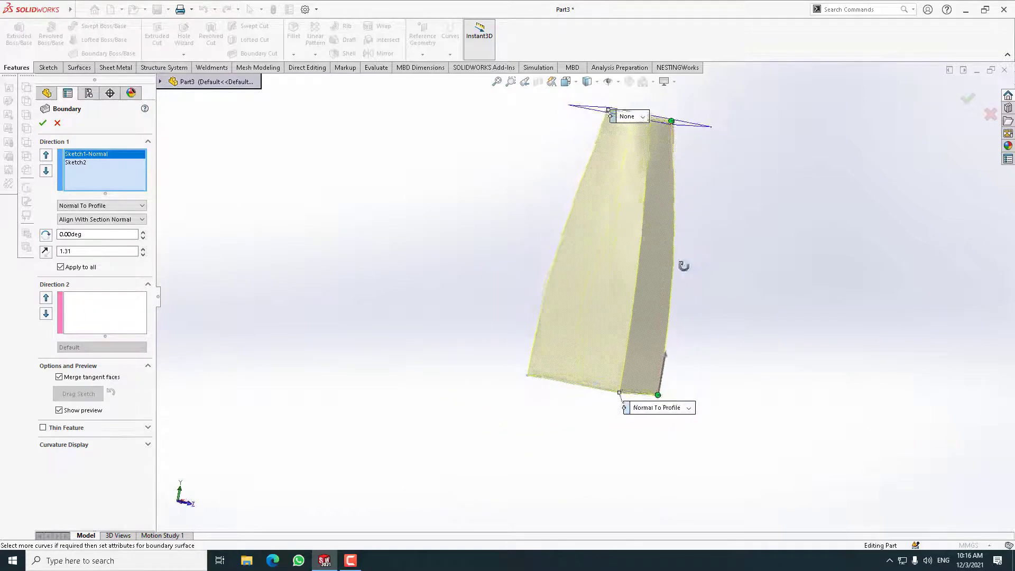
left_click(44, 127)
Delete Boundary1 from the FeatureManager tree and confirm the deletion
mouse_move(658, 220)
middle_mouse_down()
mouse_move(518, 281)
mouse_move(535, 312)
mouse_move(586, 261)
mouse_move(551, 239)
middle_mouse_up()
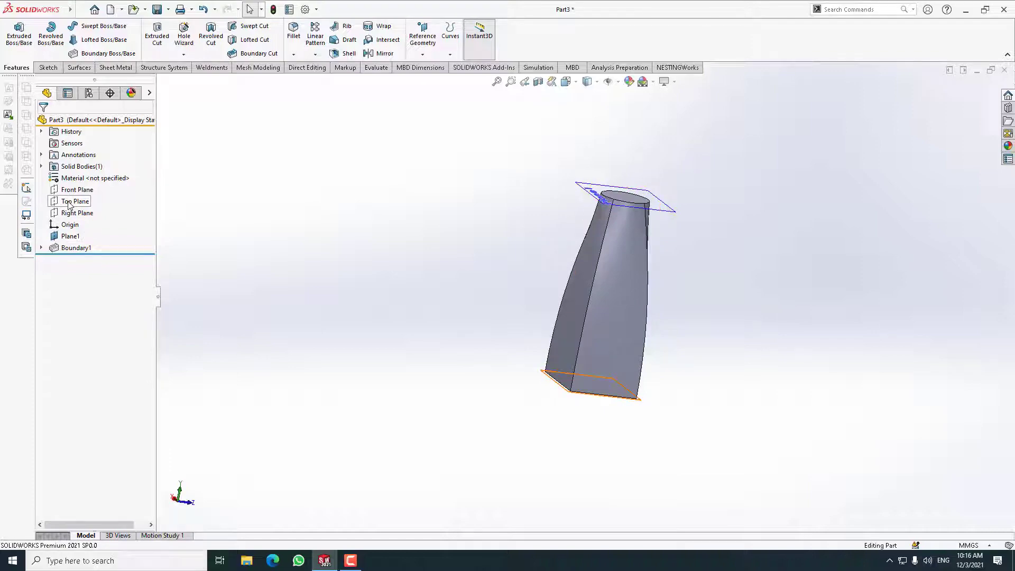
right_click(67, 252)
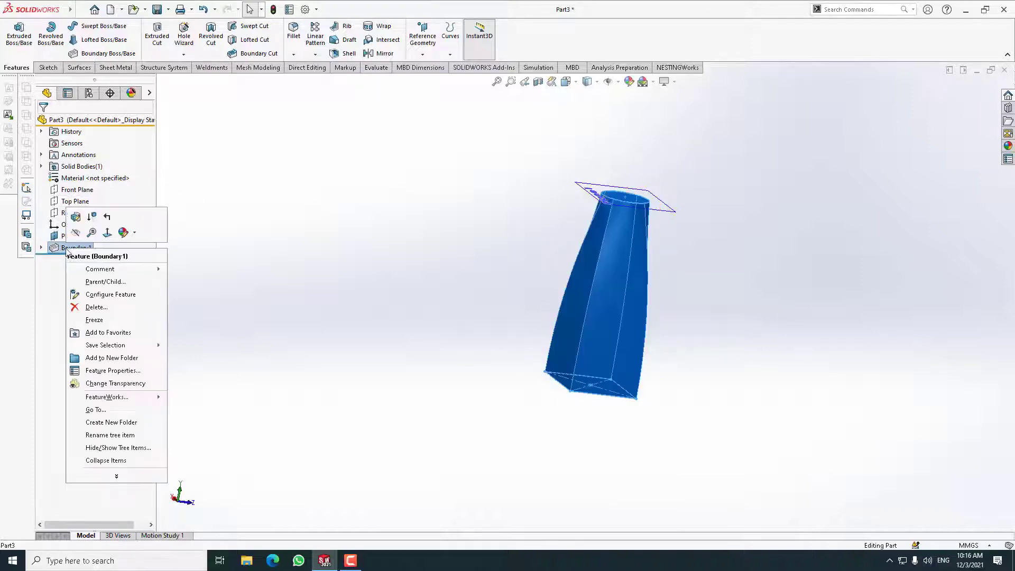
left_click(71, 307)
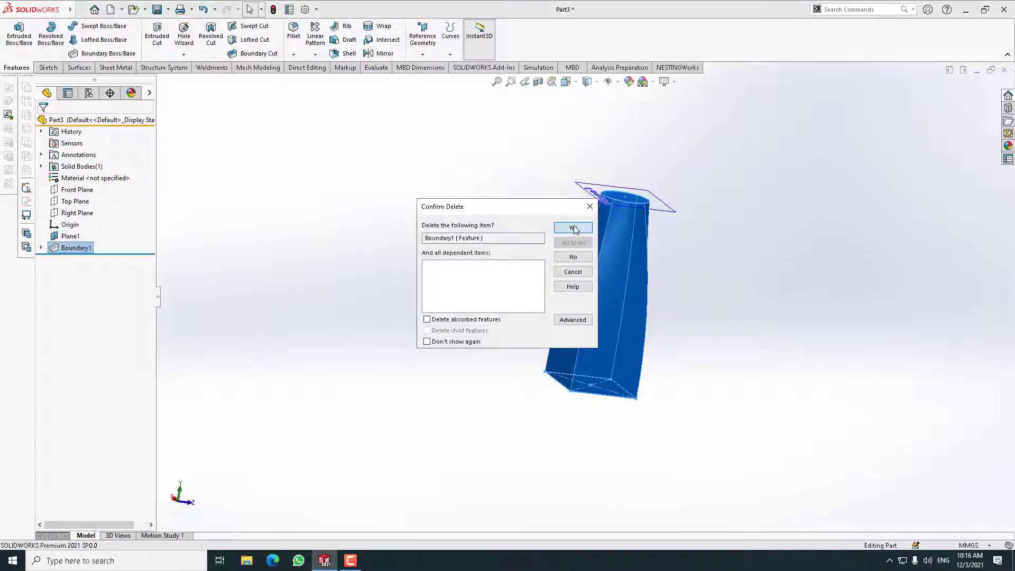
left_click(573, 228)
mouse_move(668, 238)
middle_mouse_down()
mouse_move(639, 407)
mouse_move(578, 258)
middle_mouse_up()
Start a new 3D sketch, oriented to show both profile planes
left_click(50, 69)
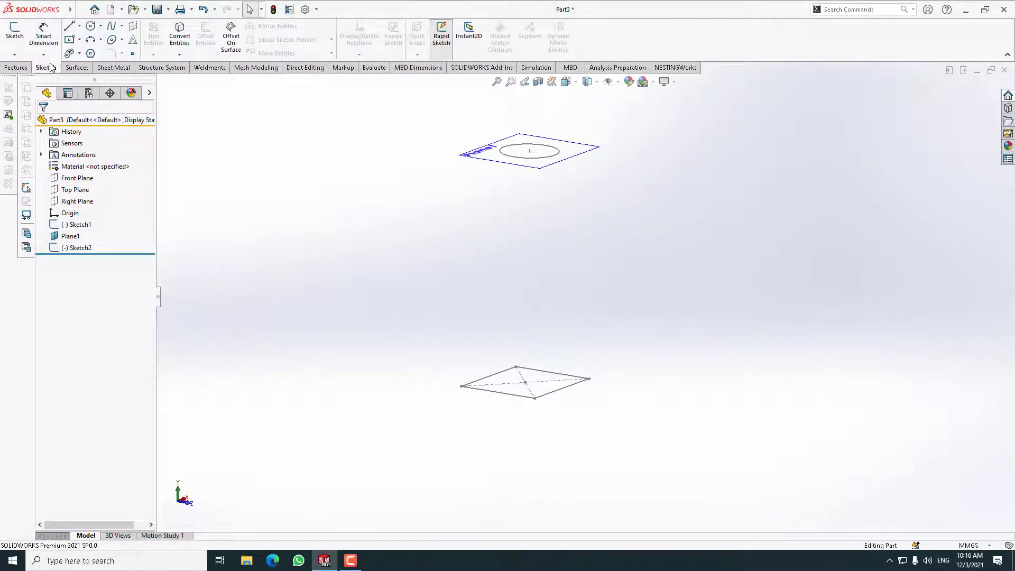
left_click(14, 55)
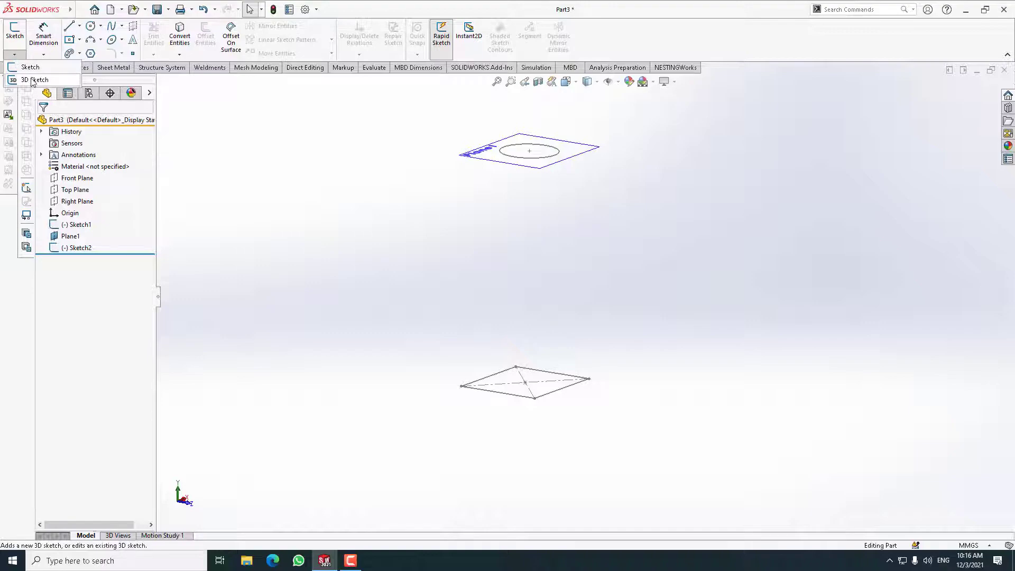
left_click(32, 80)
mouse_move(565, 308)
middle_mouse_down()
mouse_move(588, 309)
mouse_move(567, 267)
middle_mouse_up()
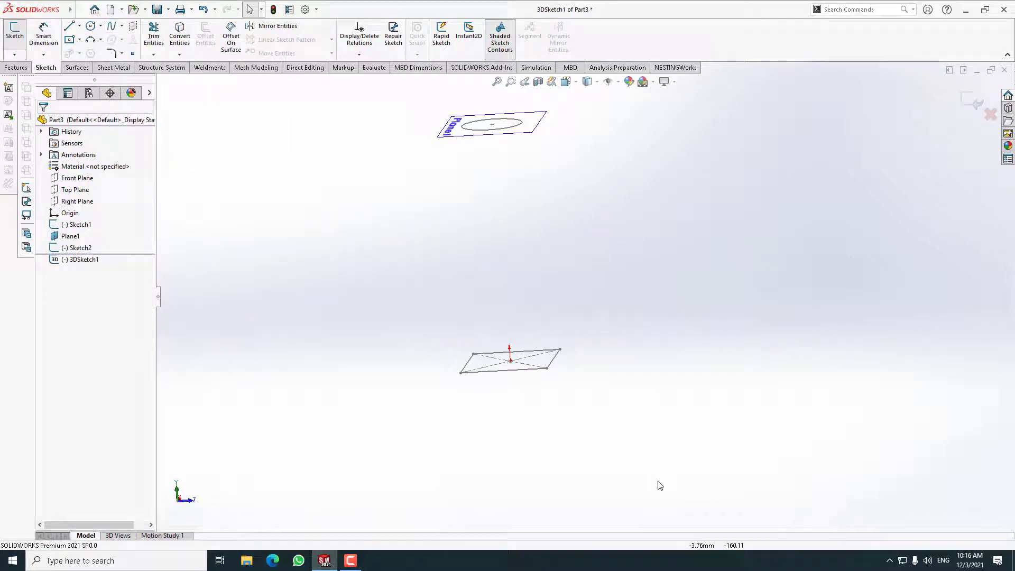
mouse_move(660, 485)
middle_mouse_down()
mouse_move(597, 349)
mouse_move(481, 257)
middle_mouse_up()
scroll(626, 172, "down", 1)
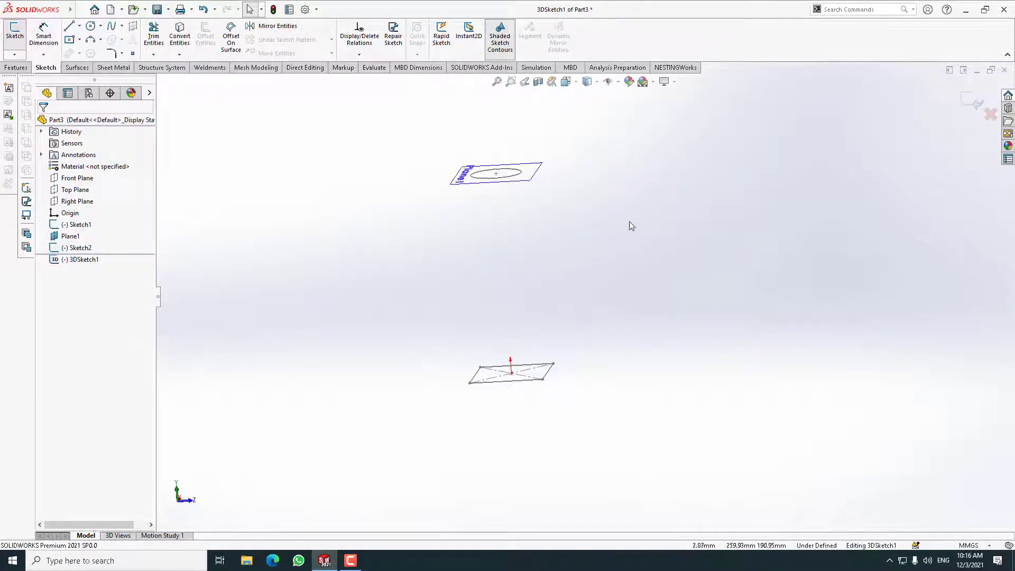
Draw a three-point spline from the rectangle's corner up to the circle and exit the 3D sketch
left_click(111, 26)
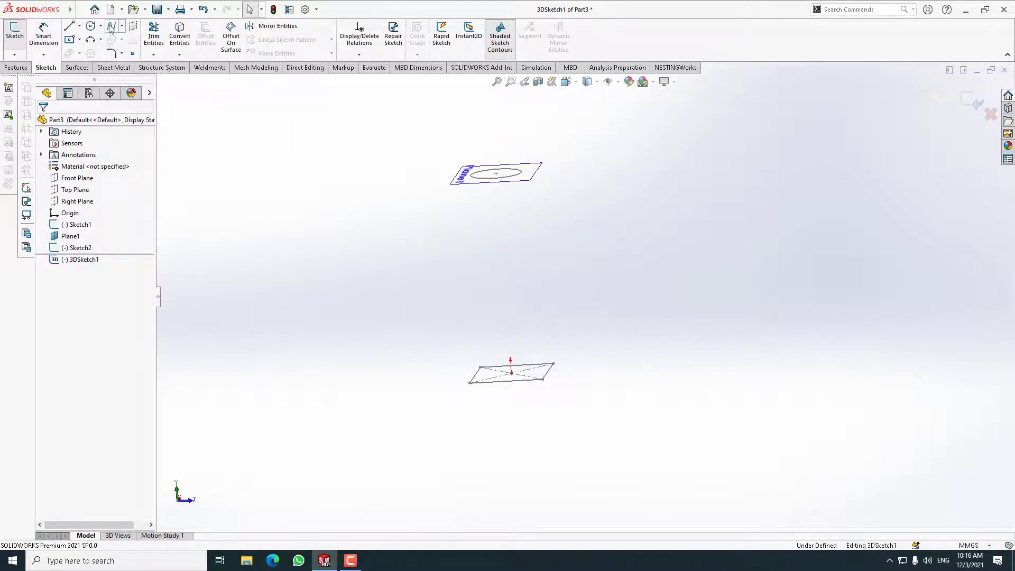
left_click(549, 372)
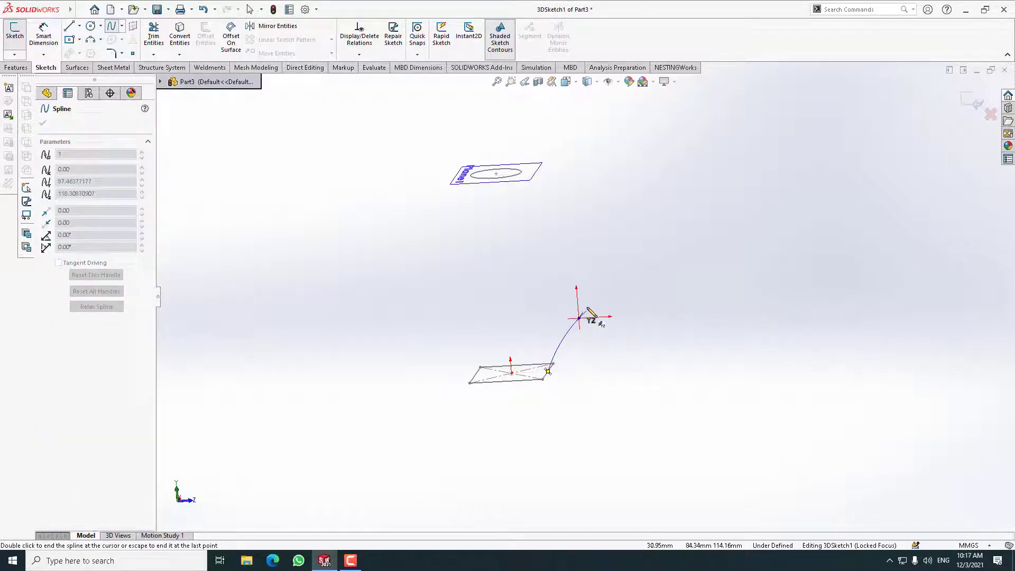
left_click(556, 245)
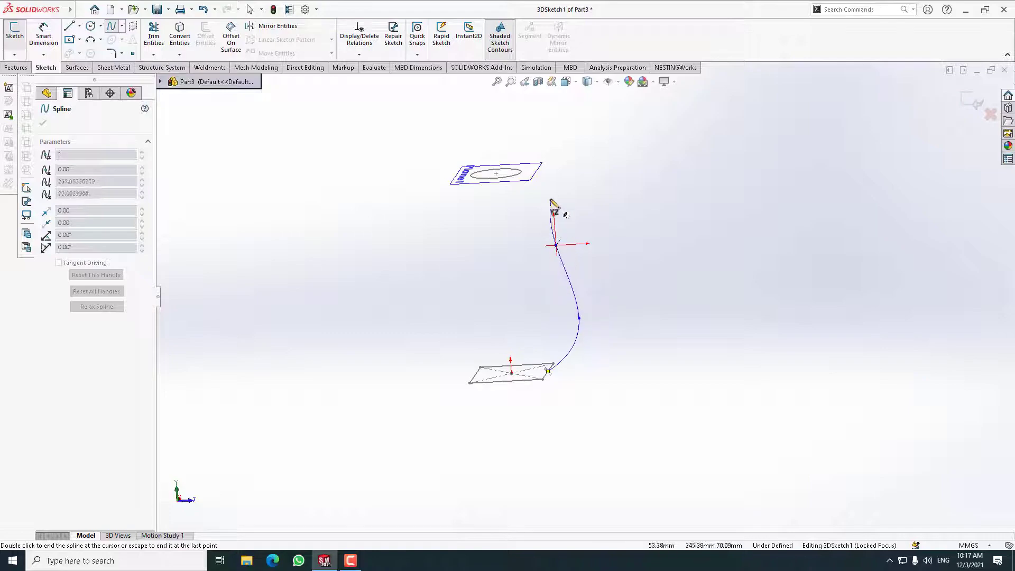
left_click(533, 186)
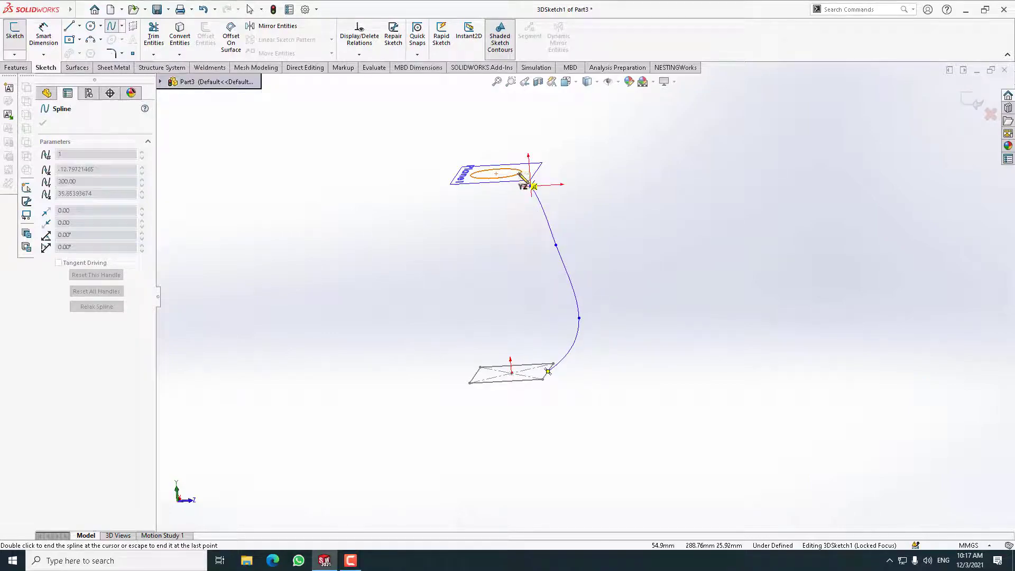
right_click(636, 210)
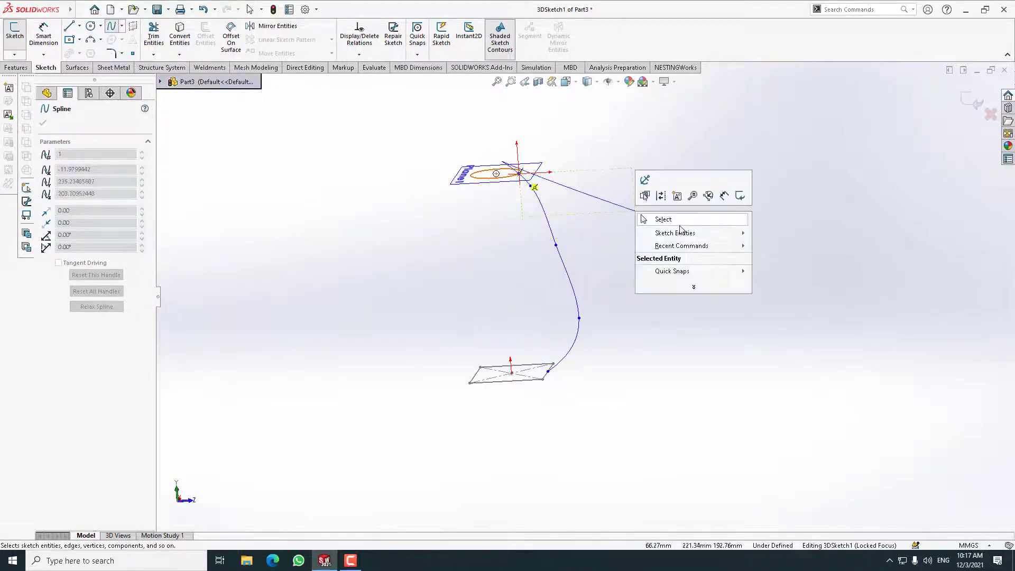
left_click(663, 219)
middle_click_drag(633, 245, 660, 268)
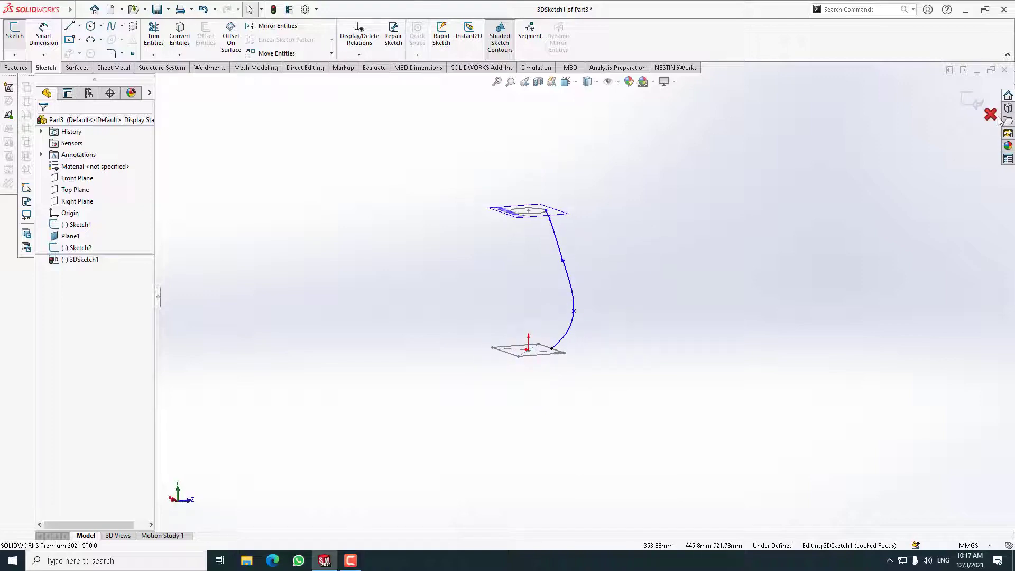
left_click(973, 101)
scroll(544, 232, "down", 3)
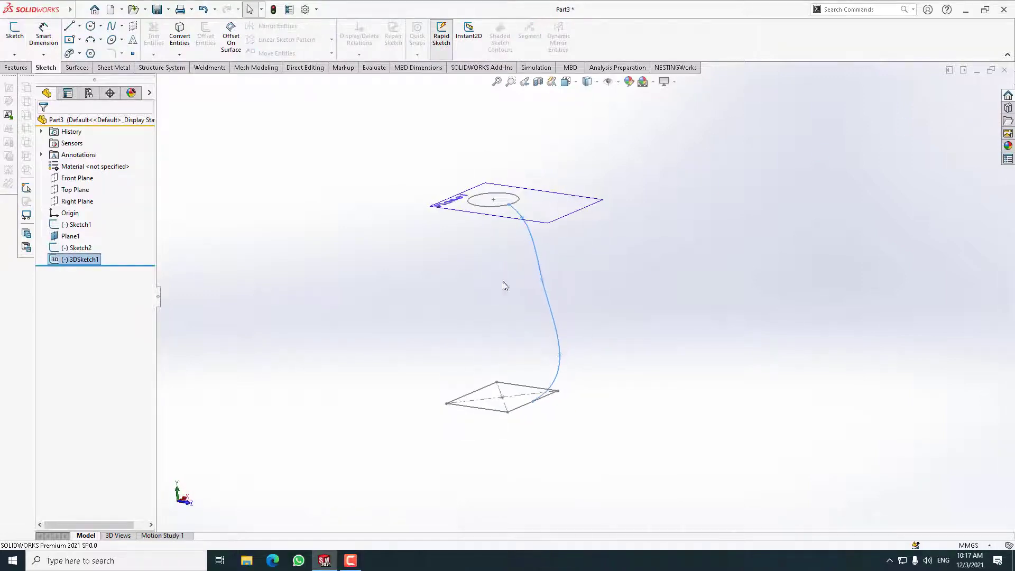
Start a new Boundary Boss with the bottom square and top circle as Direction 1 profiles
left_click(471, 290)
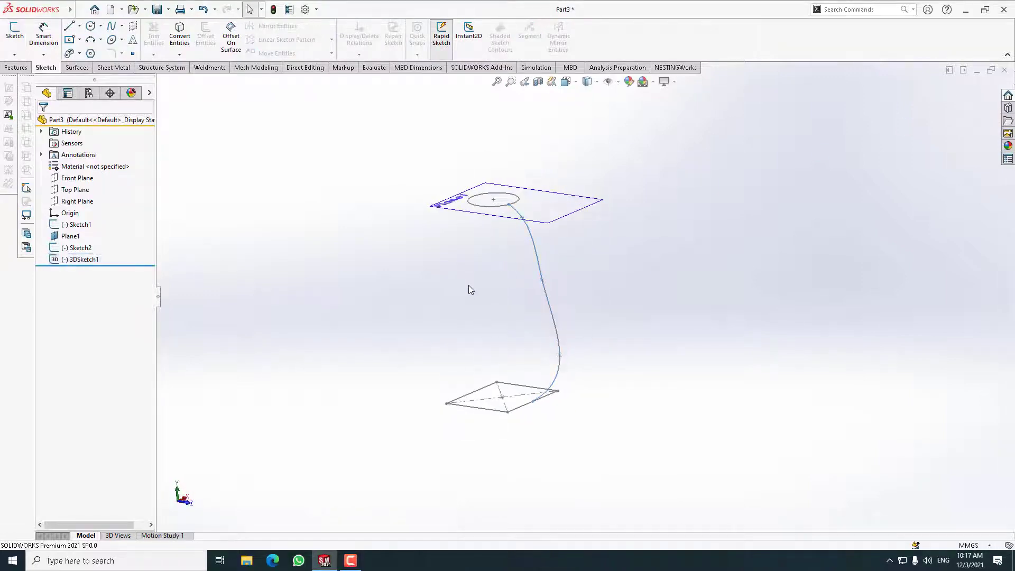
left_click(15, 67)
left_click(102, 55)
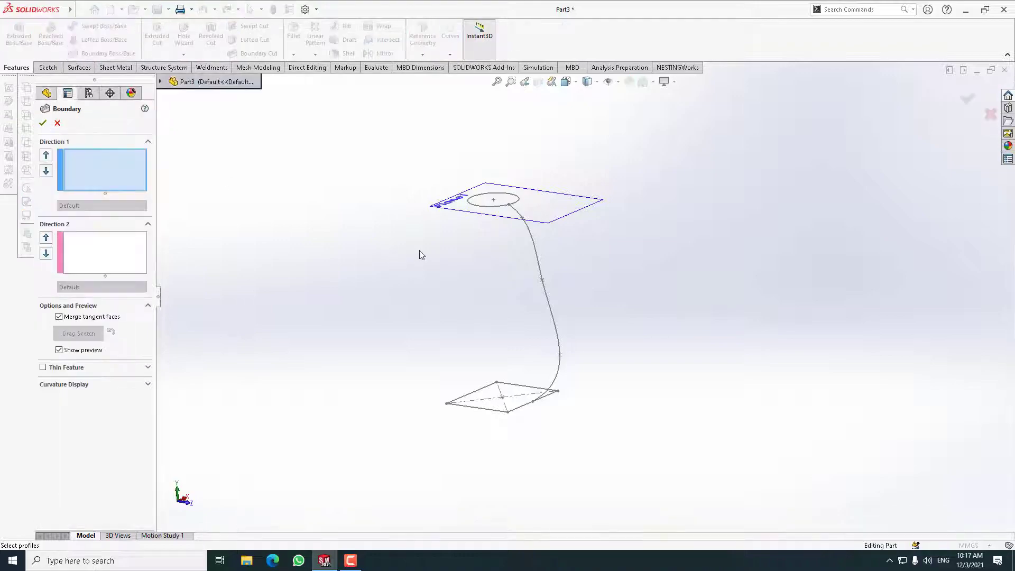
left_click(492, 410)
left_click(497, 210)
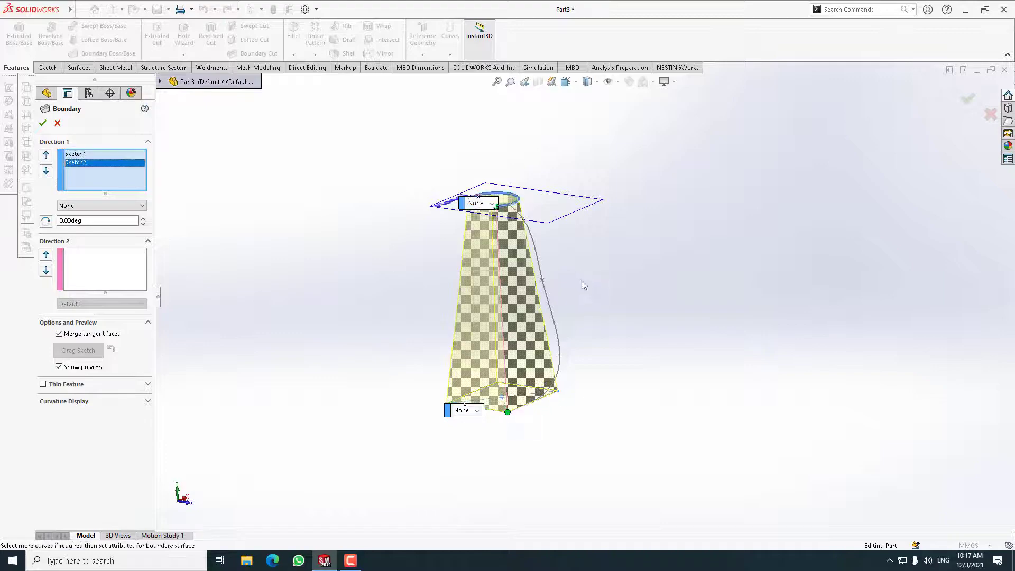
middle_click_drag(497, 210, 578, 251)
scroll(592, 296, "down", 3)
middle_click_drag(479, 249, 386, 290)
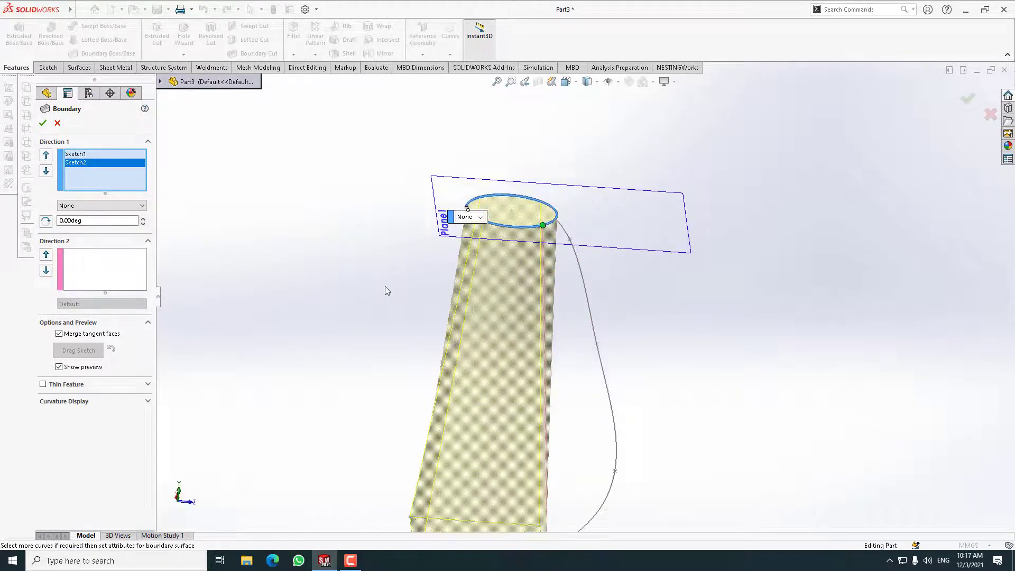
scroll(545, 390, "up", 2)
middle_click_drag(544, 390, 508, 351)
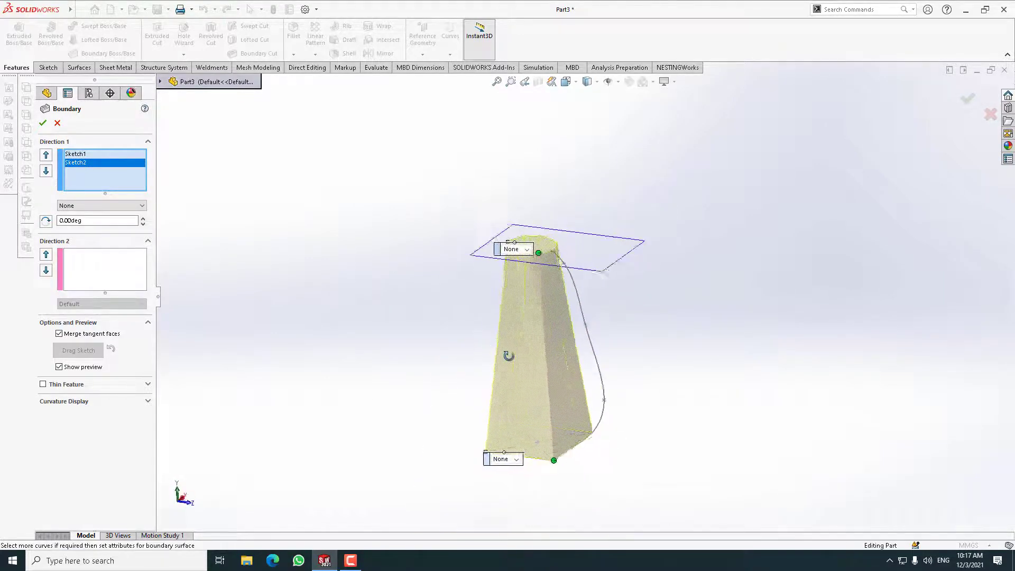
left_click(93, 263)
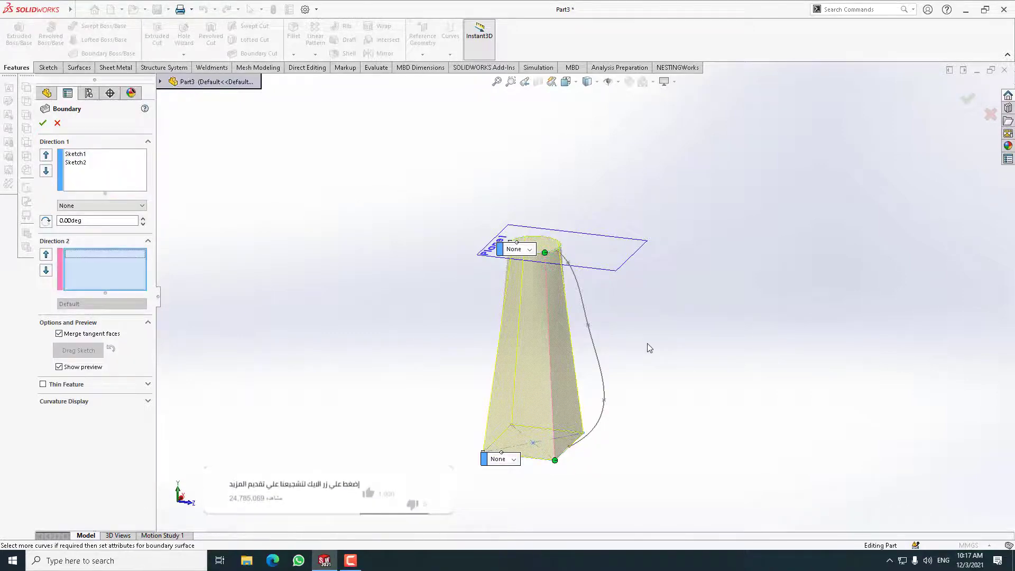
Add 3DSketch1 as the Direction 2 curve, then remove it again
left_click(581, 299)
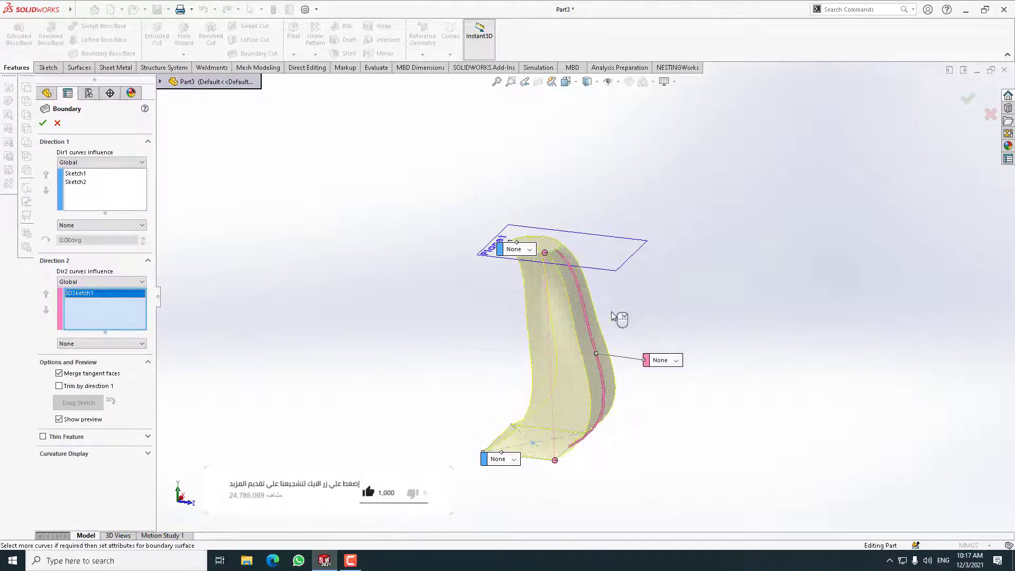
mouse_move(613, 316)
middle_mouse_down()
mouse_move(560, 292)
mouse_move(626, 270)
mouse_move(614, 270)
middle_mouse_up()
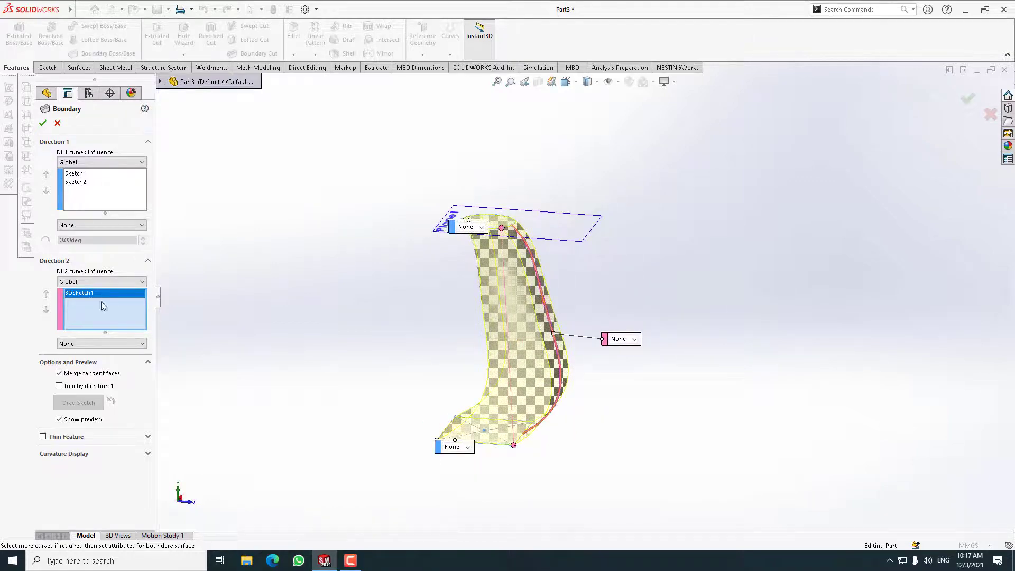
key("Delete")
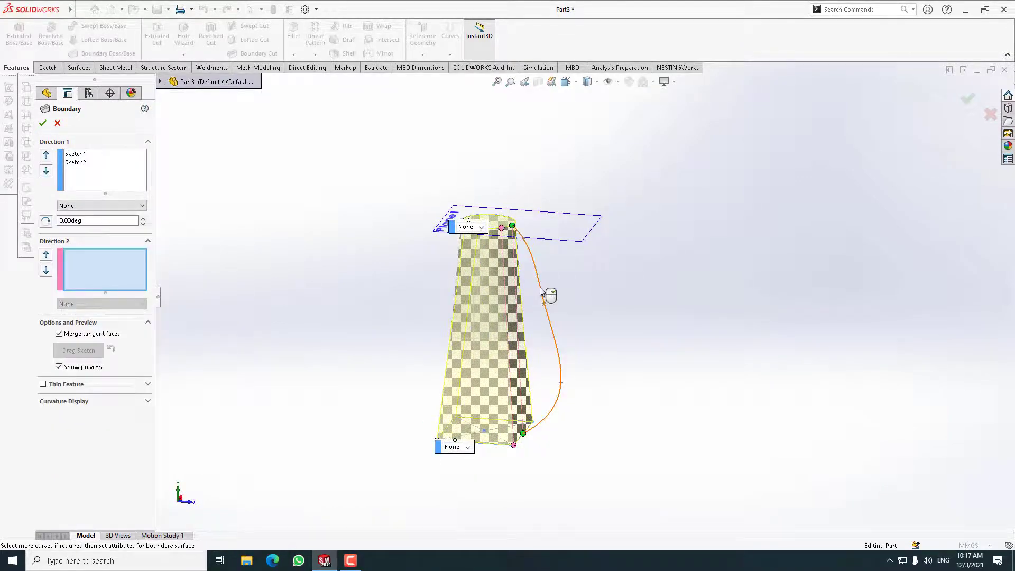
middle_click_drag(541, 291, 470, 320)
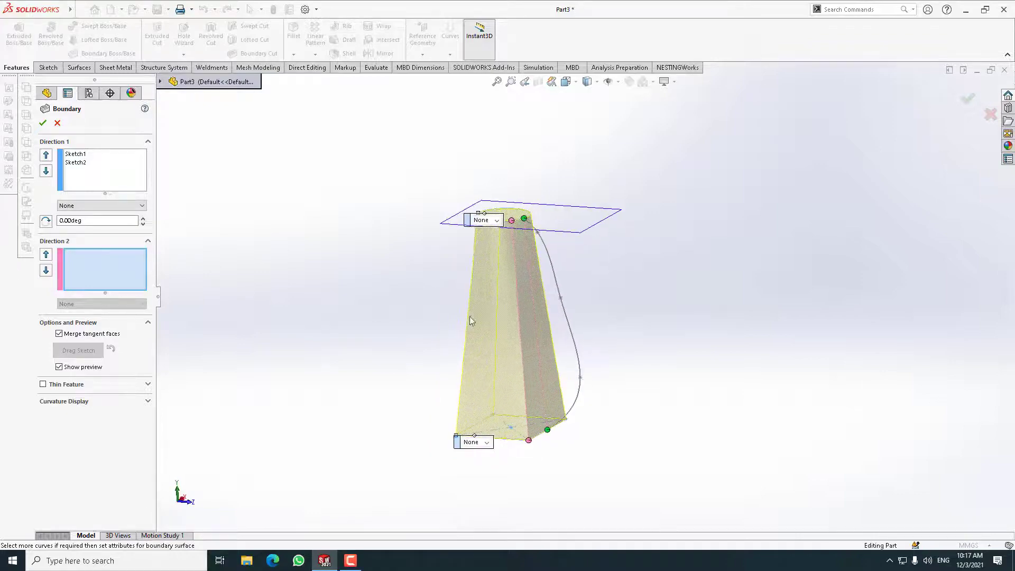
mouse_move(609, 297)
middle_mouse_down()
mouse_move(546, 304)
mouse_move(585, 317)
mouse_move(543, 334)
middle_mouse_up()
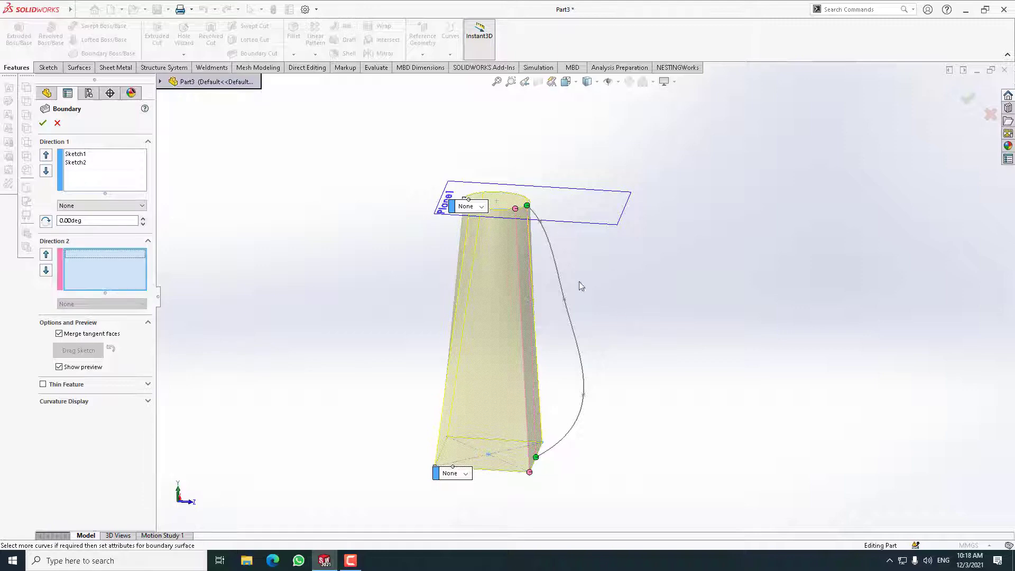
Reselect 3DSketch1 for Direction 2, trying Direction Vector before setting its condition to None
left_click(558, 279)
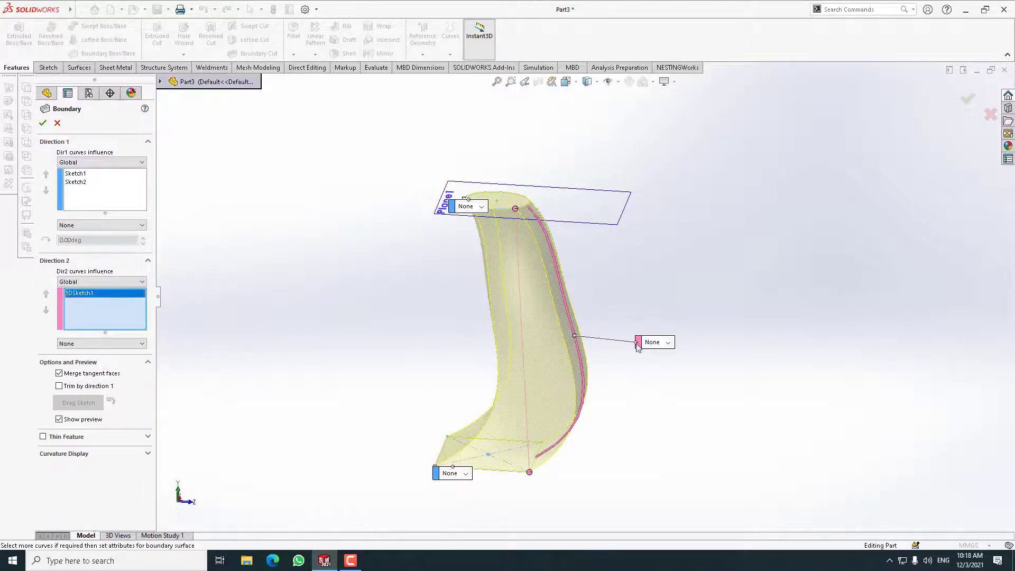
left_click(669, 342)
left_click(675, 353)
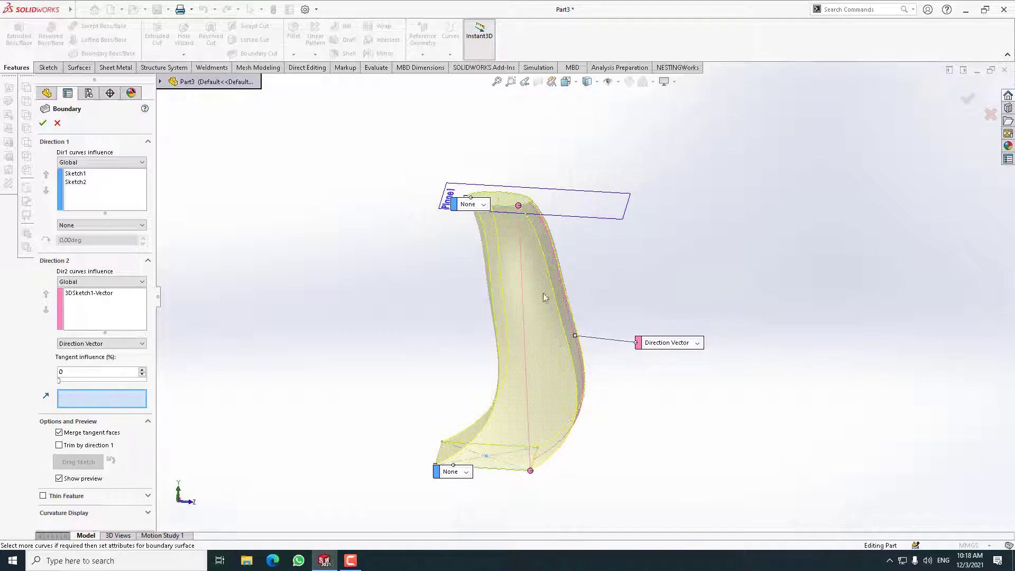
left_click(698, 344)
left_click(677, 353)
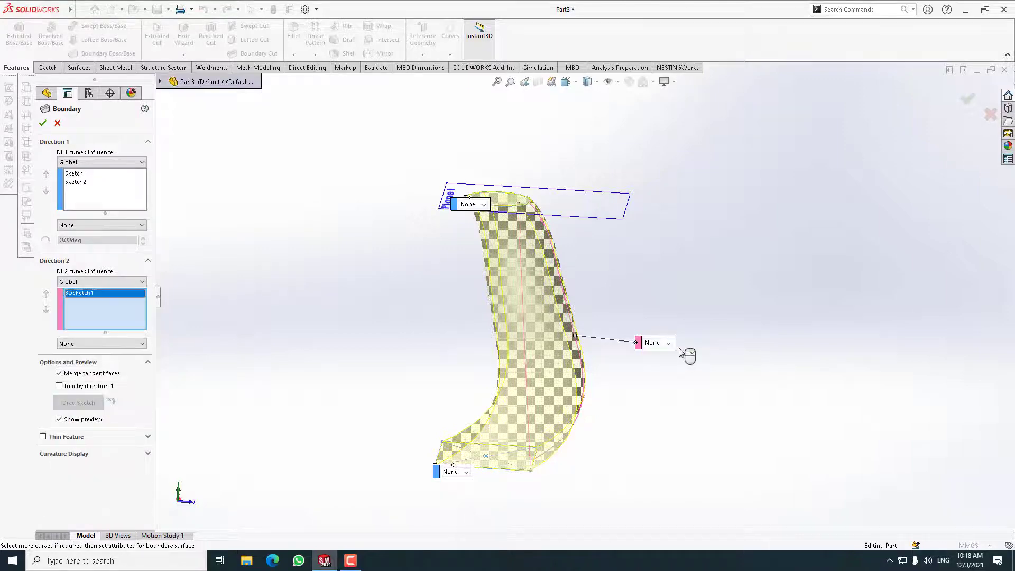
mouse_move(686, 354)
middle_mouse_down()
mouse_move(633, 428)
mouse_move(579, 446)
mouse_move(573, 401)
mouse_move(624, 339)
middle_mouse_up()
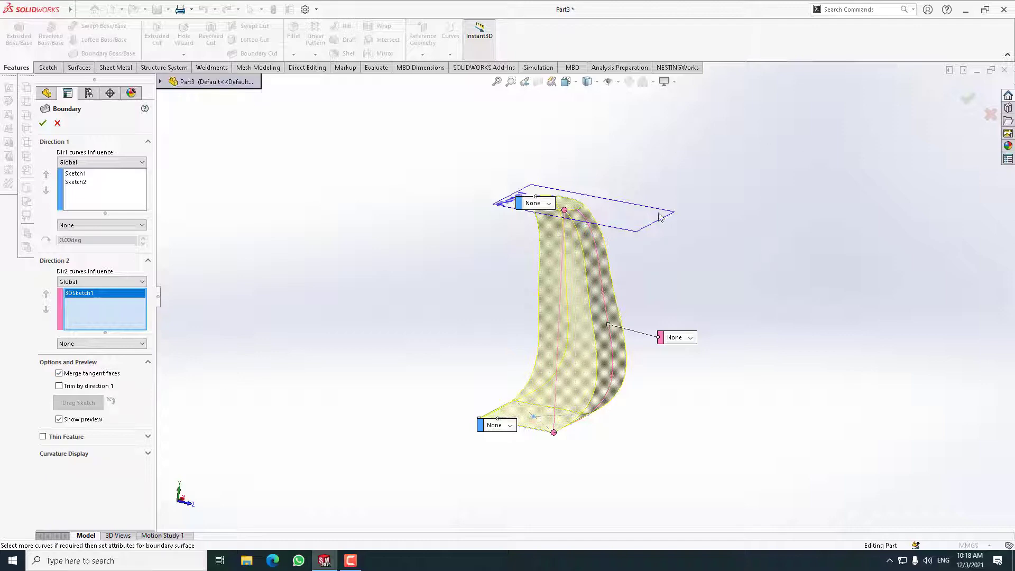
mouse_move(679, 335)
middle_mouse_down()
mouse_move(710, 445)
mouse_move(622, 363)
middle_mouse_up()
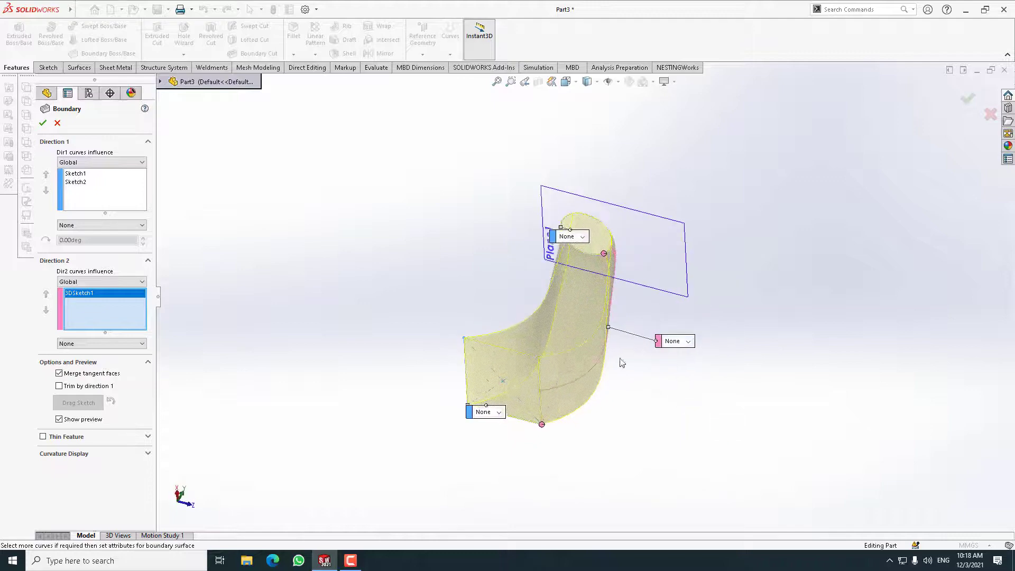
Give the curved boundary a 10.00 mm one-direction thin wall and accept it as Boundary2
left_click(43, 436)
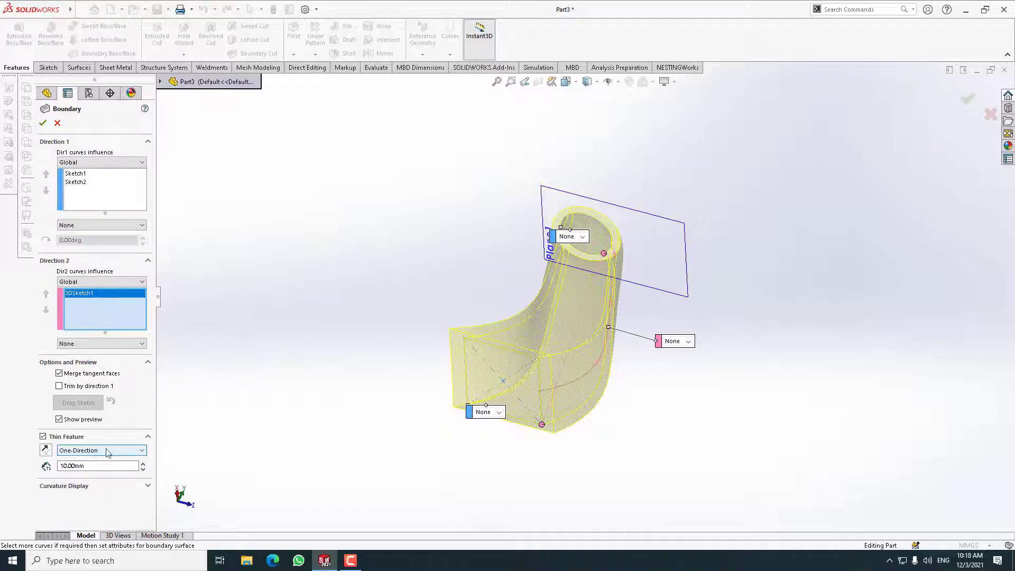
left_click(135, 450)
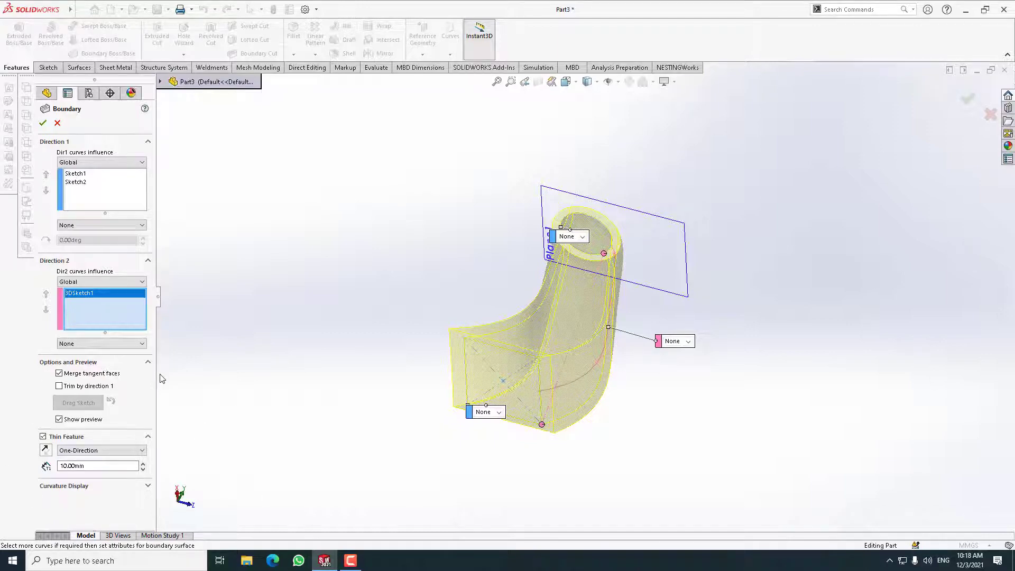
left_click(43, 436)
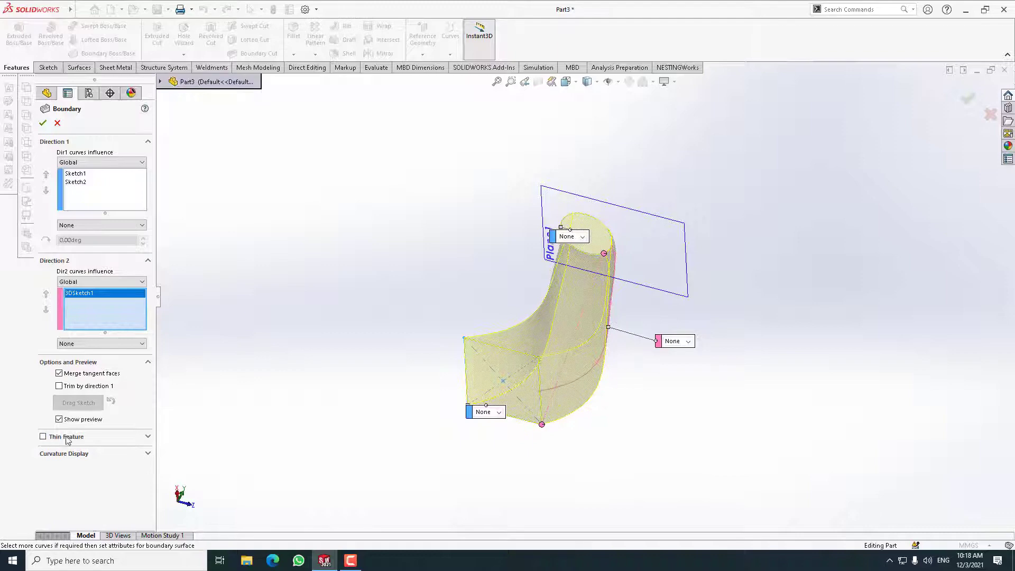
left_click(43, 437)
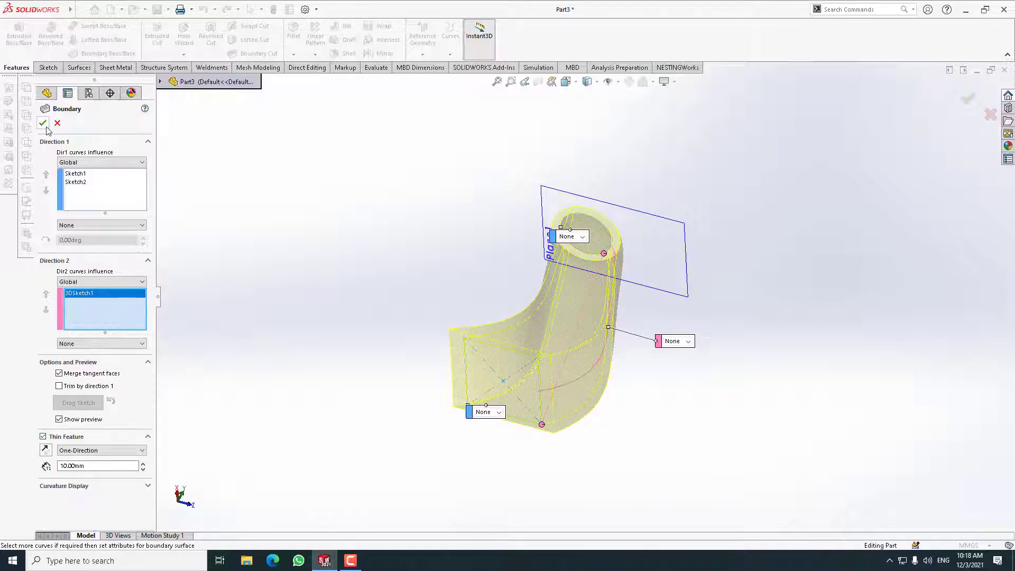
left_click(43, 122)
left_click(858, 234)
Start a new Boundary Boss using the right cube's top face and left cube's top face as profiles
middle_click_drag(717, 321, 762, 259)
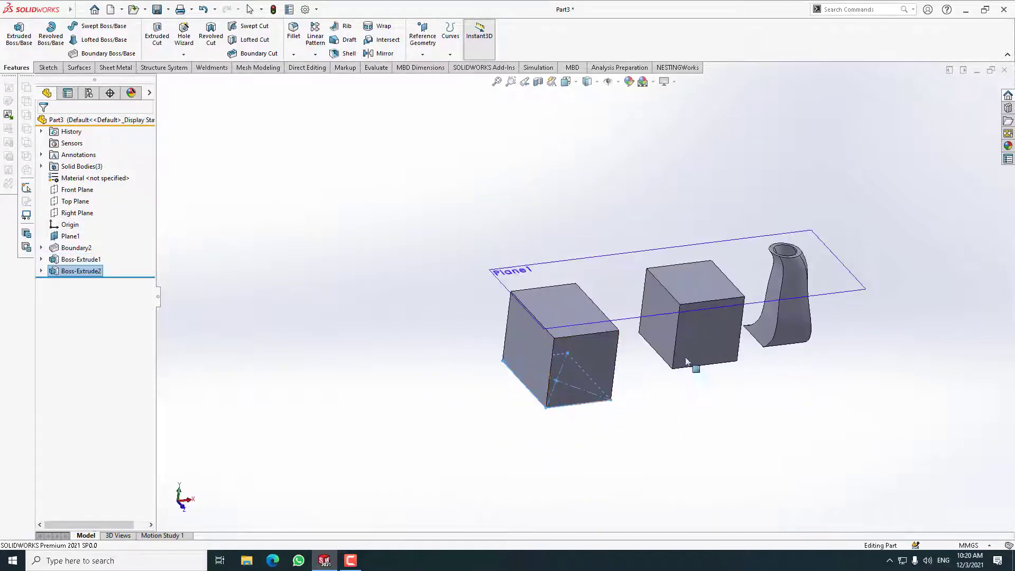
mouse_move(686, 361)
middle_mouse_down()
mouse_move(607, 313)
mouse_move(589, 242)
middle_mouse_up()
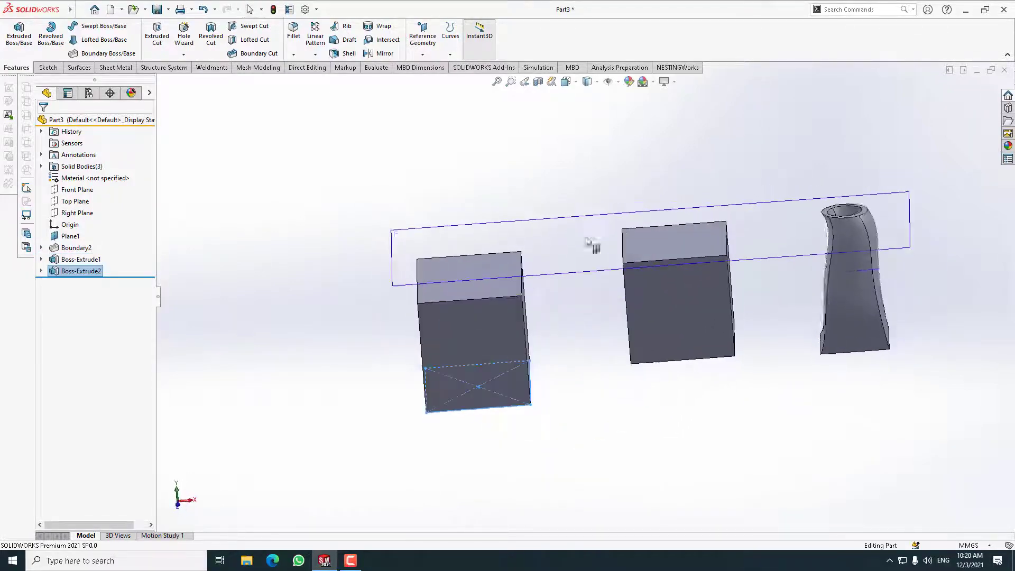
left_click(517, 153)
left_click(104, 53)
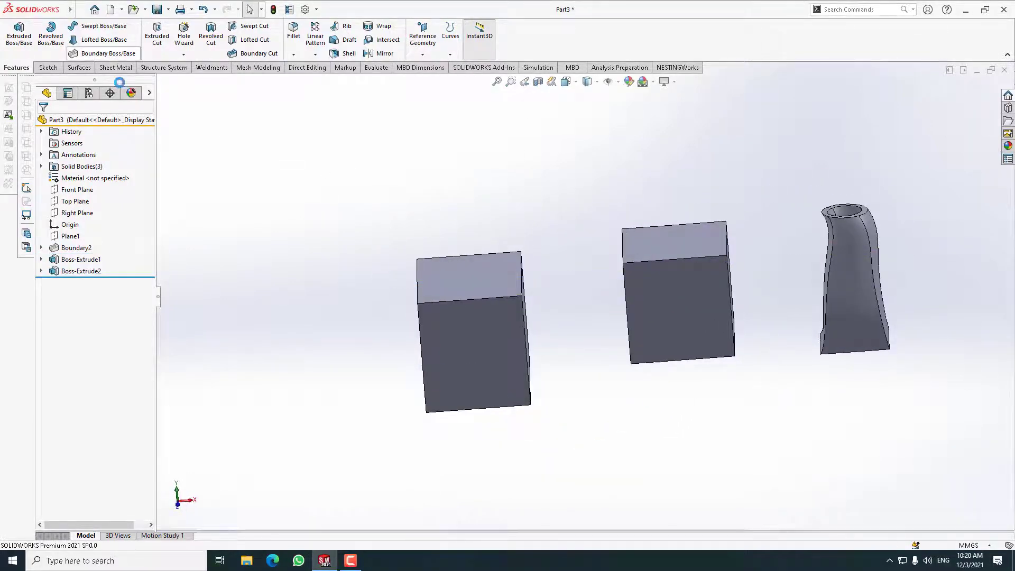
scroll(578, 283, "up", 2)
mouse_move(578, 283)
middle_mouse_down()
mouse_move(628, 270)
mouse_move(645, 281)
middle_mouse_up()
scroll(656, 290, "down", 2)
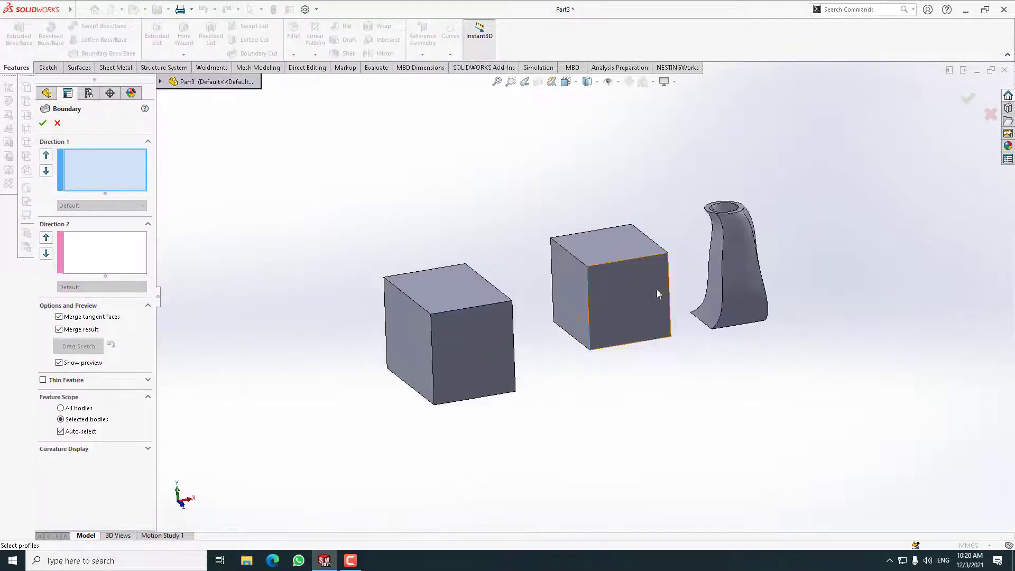
left_click(608, 244)
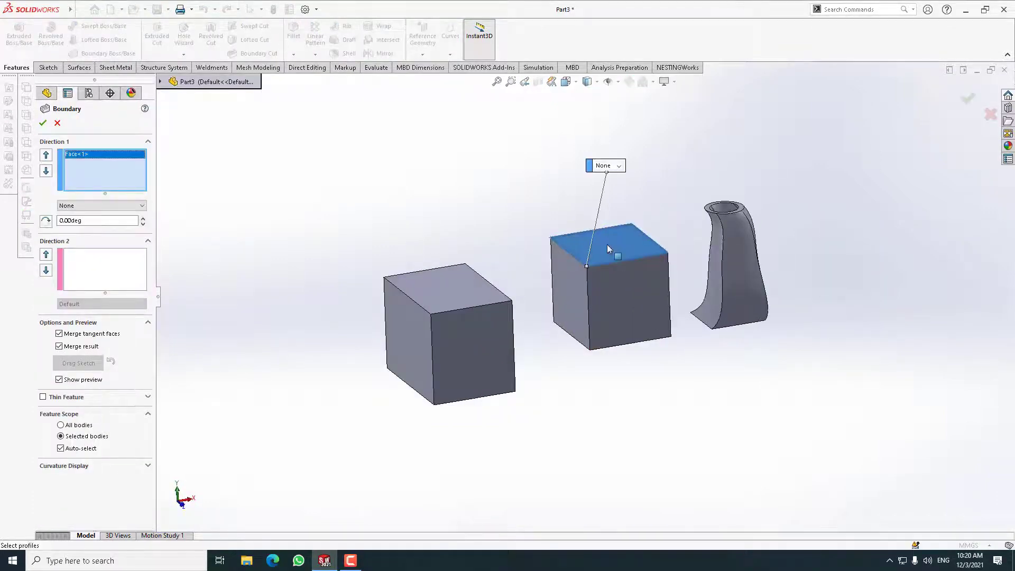
left_click(458, 286)
middle_click_drag(458, 286, 463, 304)
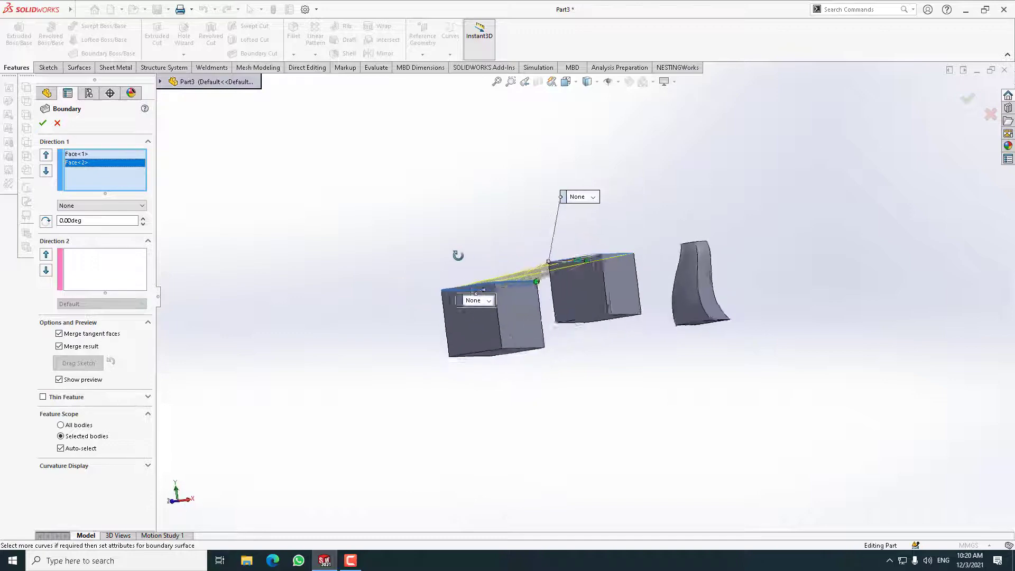
Use the left cube's bottom face as a profile instead, move the connector to the front corner, and accept
right_click(79, 162)
left_click(108, 184)
middle_click_drag(581, 331, 519, 398)
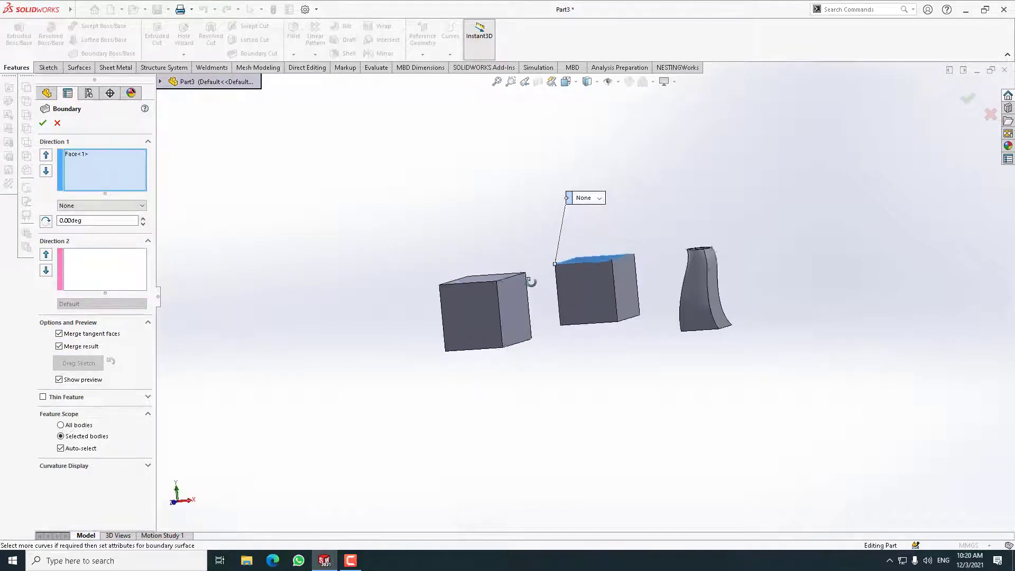
left_click(497, 325)
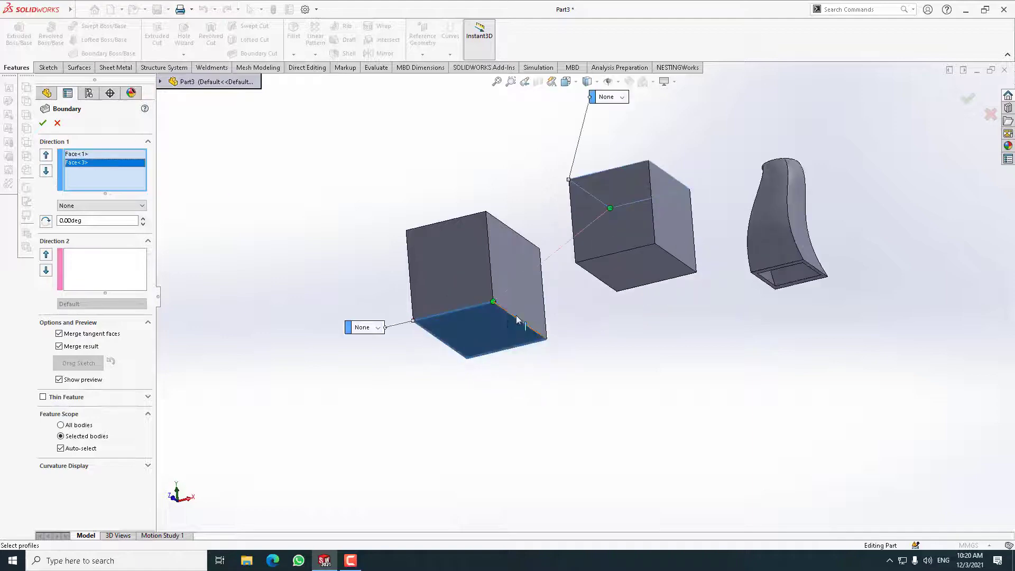
mouse_move(497, 325)
middle_mouse_down()
mouse_move(628, 340)
mouse_move(649, 372)
middle_mouse_up()
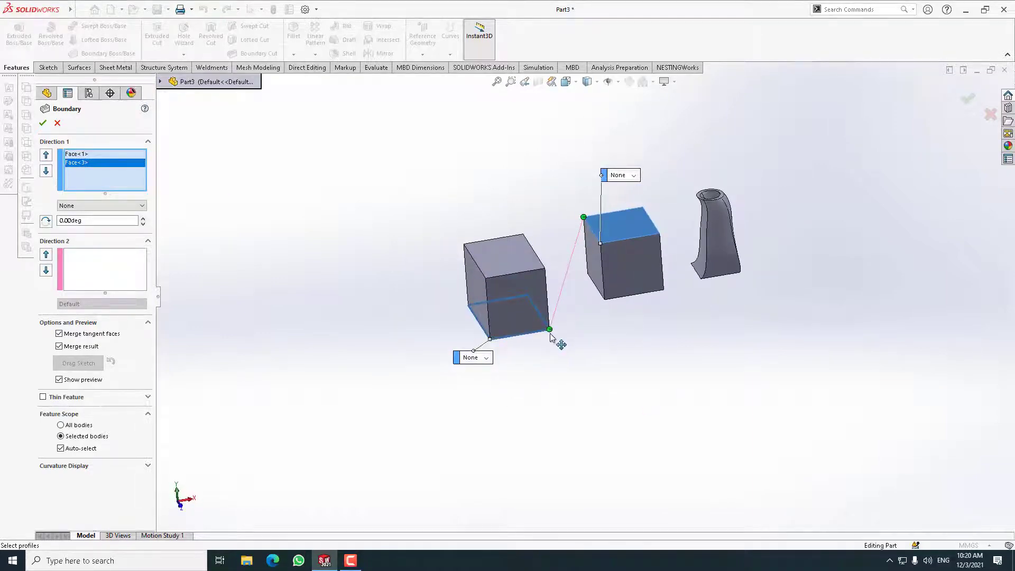
left_click_drag(550, 339, 532, 287)
mouse_move(531, 287)
middle_mouse_down()
mouse_move(584, 307)
mouse_move(592, 340)
mouse_move(539, 326)
mouse_move(592, 395)
mouse_move(583, 353)
middle_mouse_up()
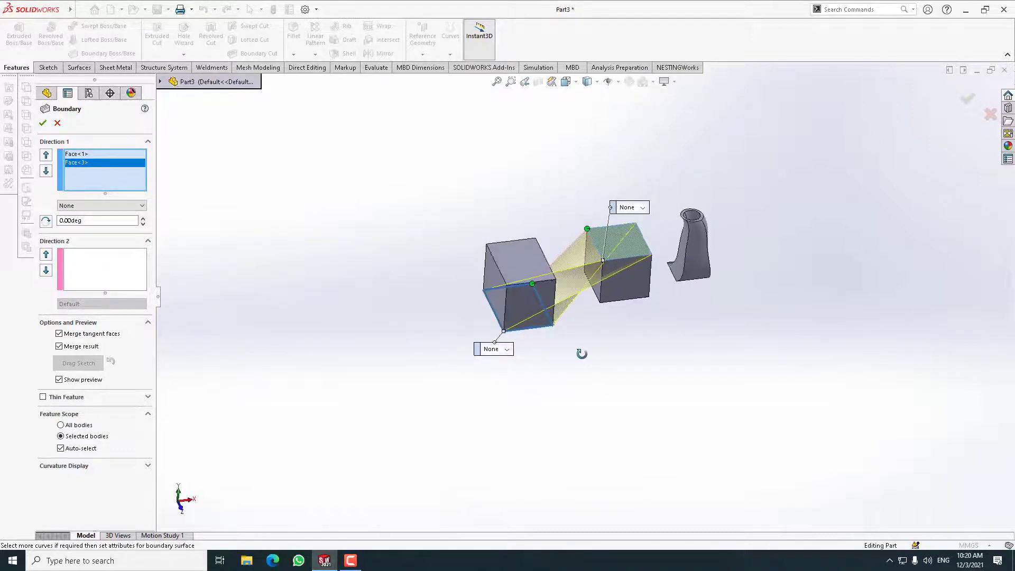
left_click(43, 122)
Inspect Boundary3 from below and above, snap to the Front view, then orbit around it again
scroll(538, 261, "down", 3)
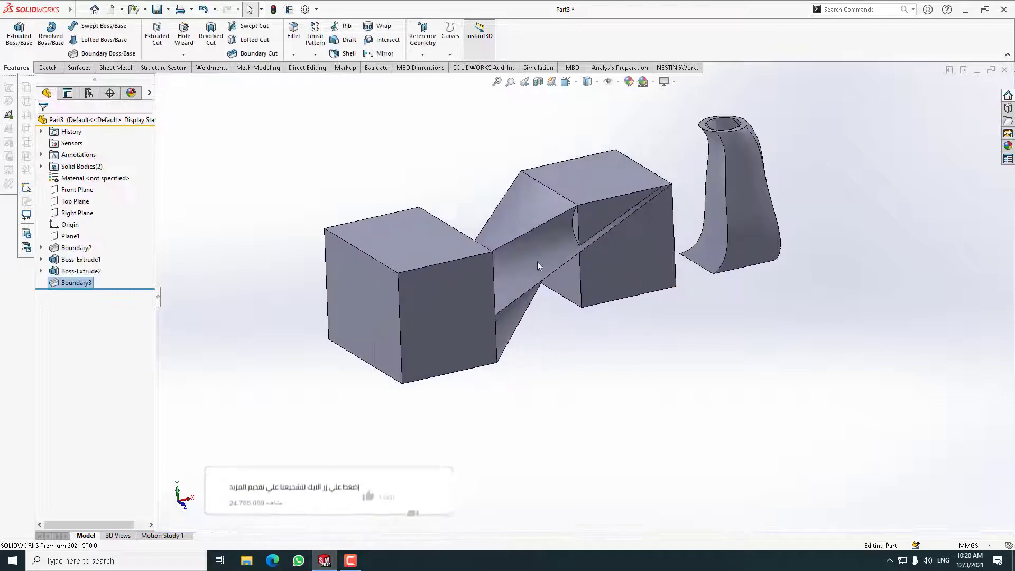
mouse_move(537, 261)
middle_mouse_down()
mouse_move(529, 325)
mouse_move(492, 315)
mouse_move(538, 249)
middle_mouse_up()
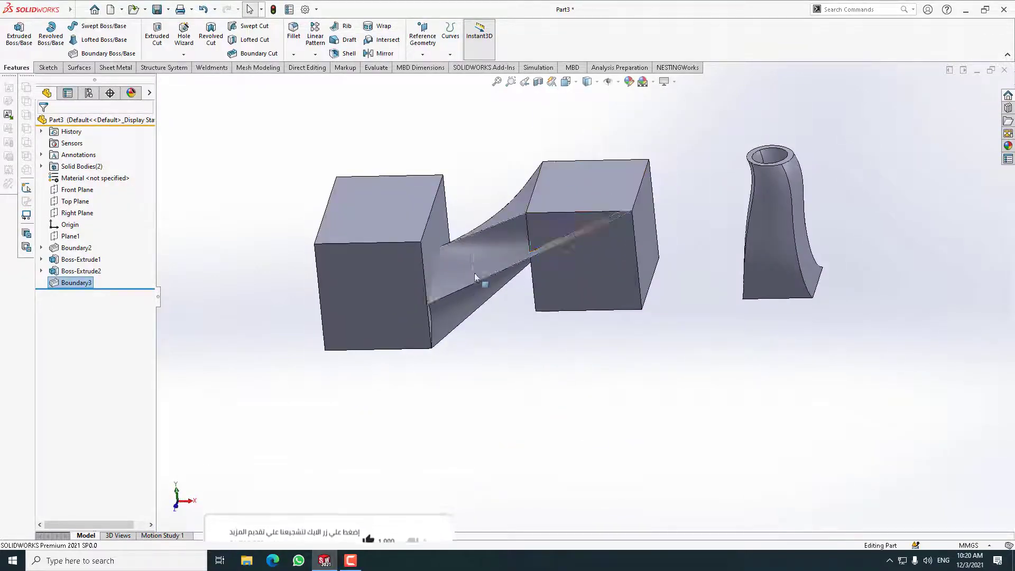
middle_click_drag(414, 333, 417, 143)
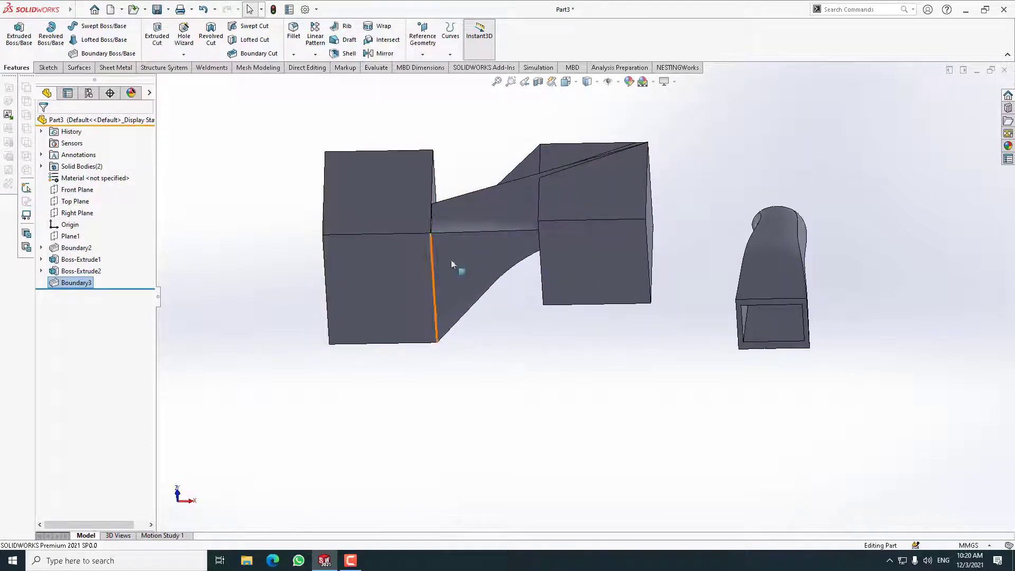
mouse_move(510, 220)
middle_mouse_down()
mouse_move(546, 404)
mouse_move(541, 230)
middle_mouse_up()
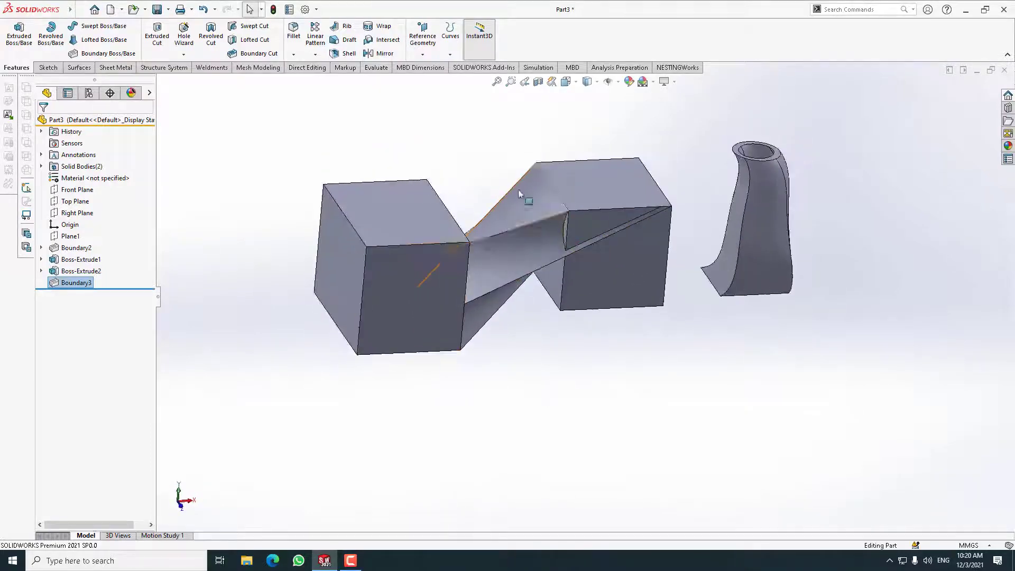
key("ctrl+1")
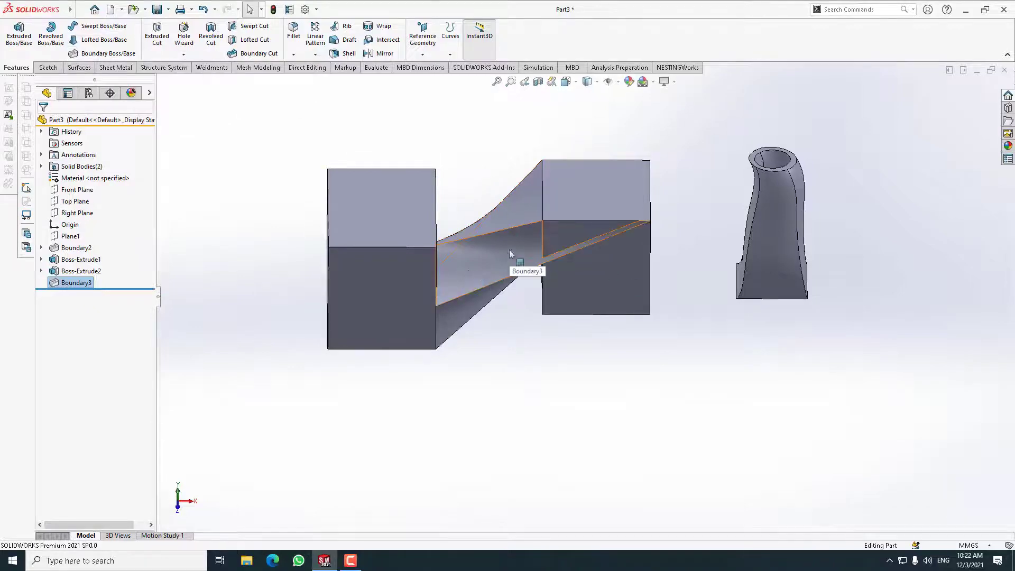
mouse_move(510, 250)
middle_mouse_down()
mouse_move(432, 164)
mouse_move(517, 166)
middle_mouse_up()
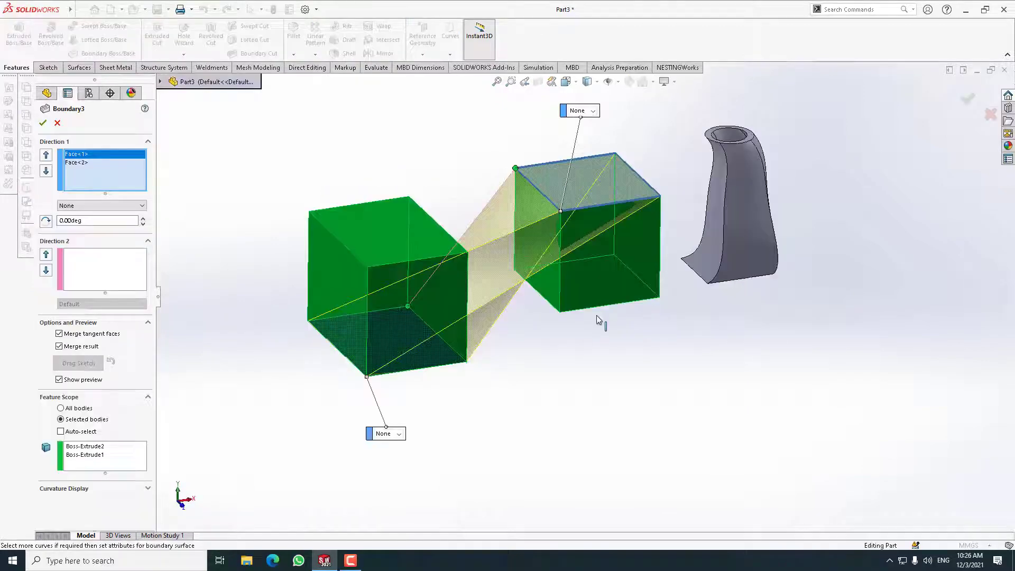
middle_click_drag(597, 315, 561, 327)
mouse_move(614, 358)
middle_mouse_down()
mouse_move(573, 336)
mouse_move(615, 347)
mouse_move(621, 310)
middle_mouse_up()
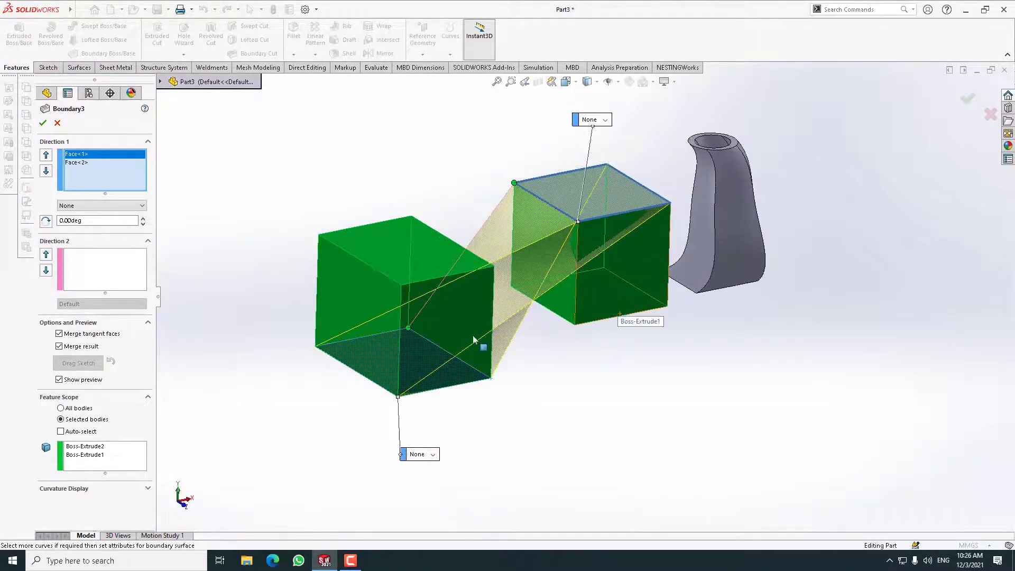
left_click(606, 122)
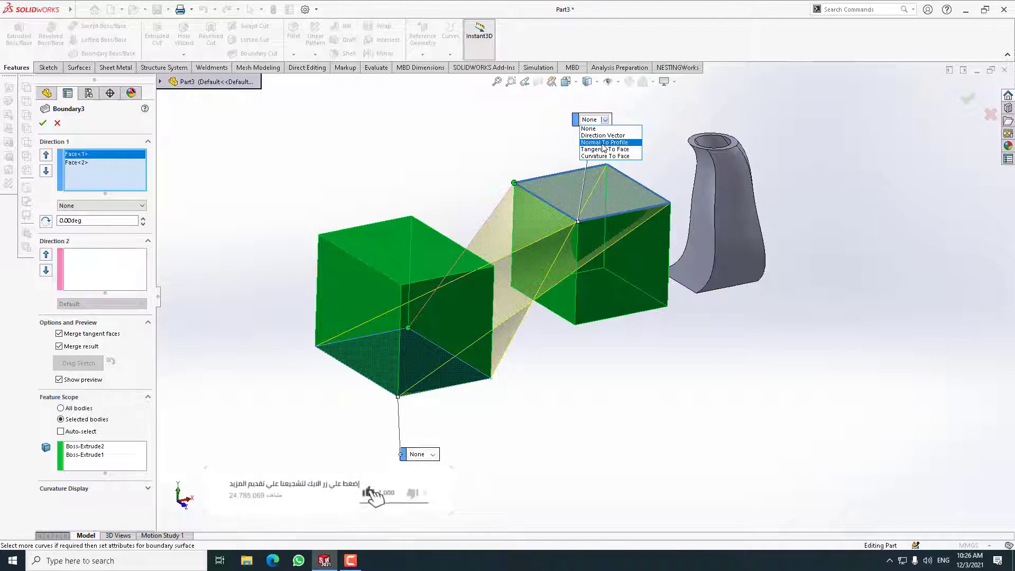
left_click(604, 142)
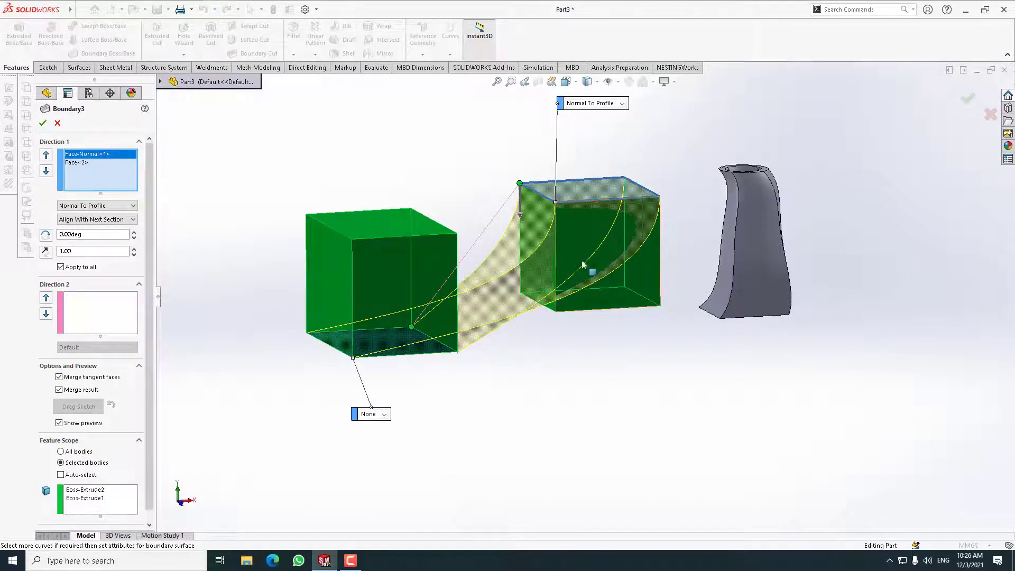
left_click(385, 415)
left_click(390, 437)
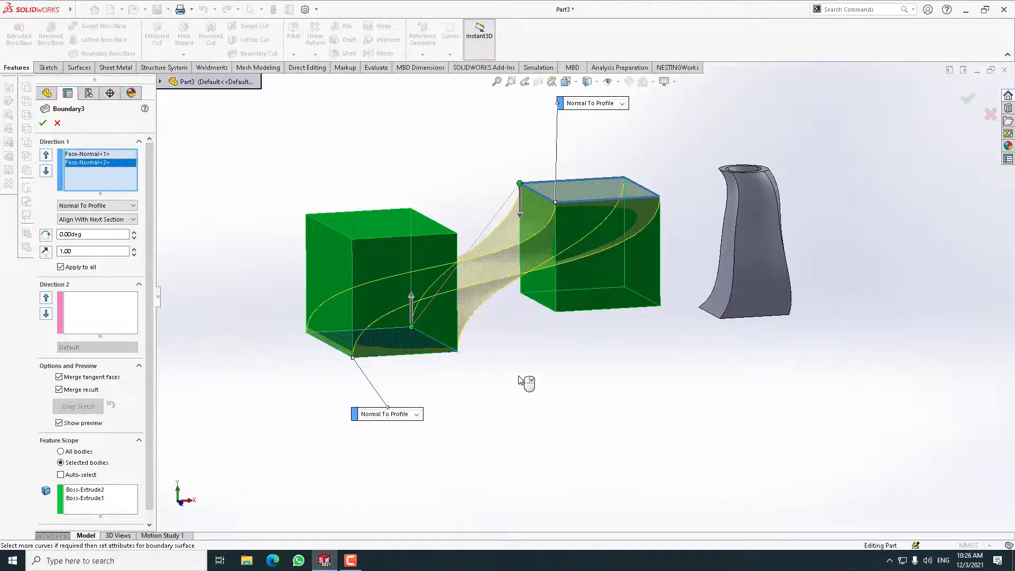
mouse_move(526, 381)
middle_mouse_down()
mouse_move(506, 344)
mouse_move(510, 386)
mouse_move(503, 329)
mouse_move(521, 379)
mouse_move(508, 386)
middle_mouse_up()
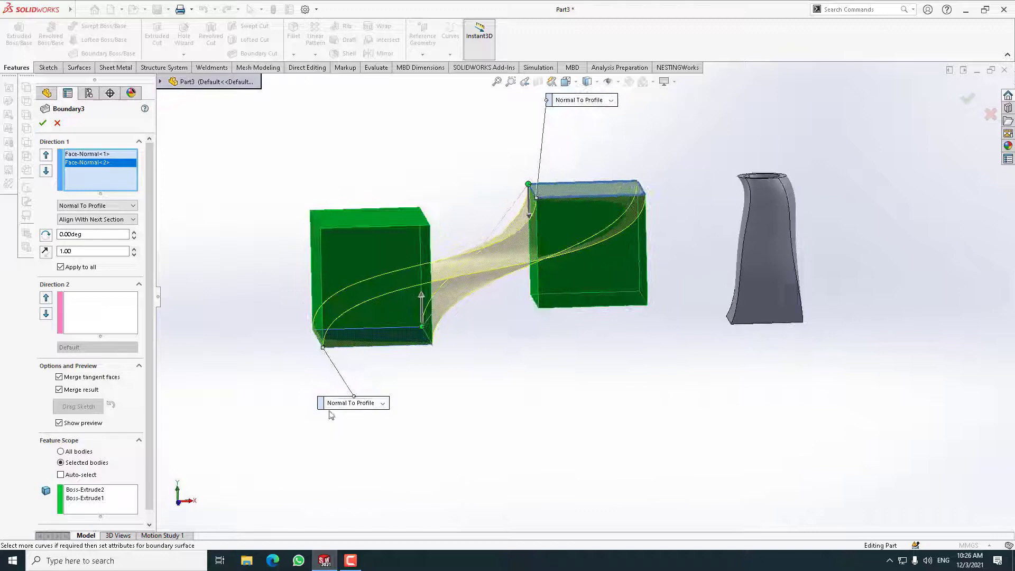
left_click(382, 403)
left_click(349, 415)
Set both Boundary3 end constraints to Normal To Profile
middle_click_drag(555, 254, 609, 228)
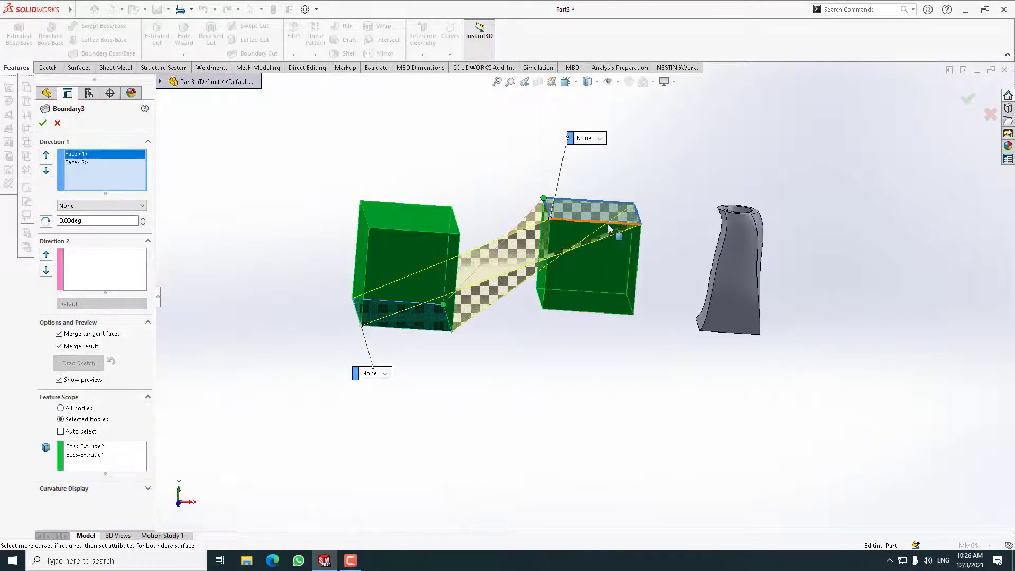
mouse_move(431, 341)
middle_mouse_down()
mouse_move(471, 334)
mouse_move(463, 340)
middle_mouse_up()
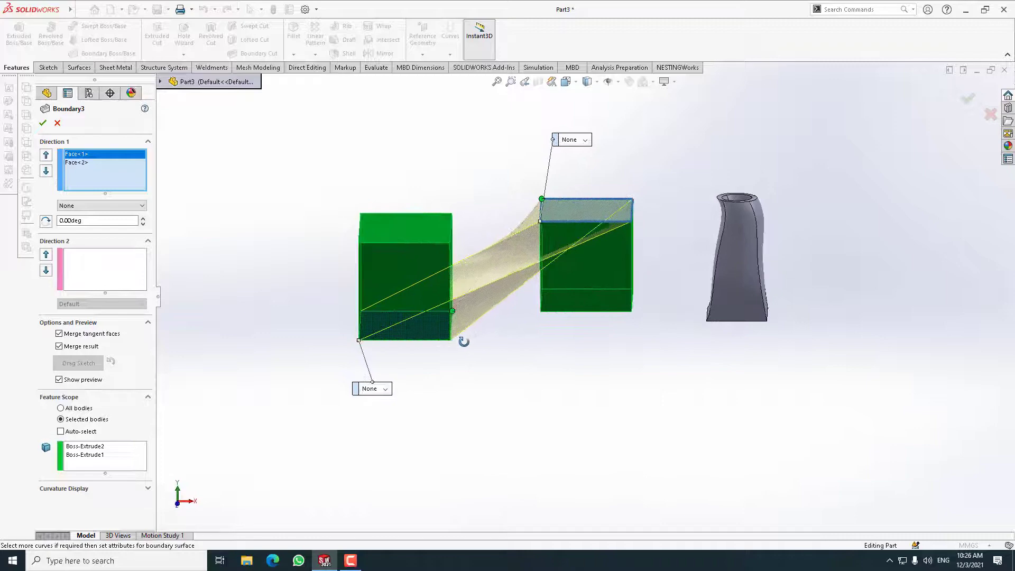
left_click(585, 142)
left_click(584, 163)
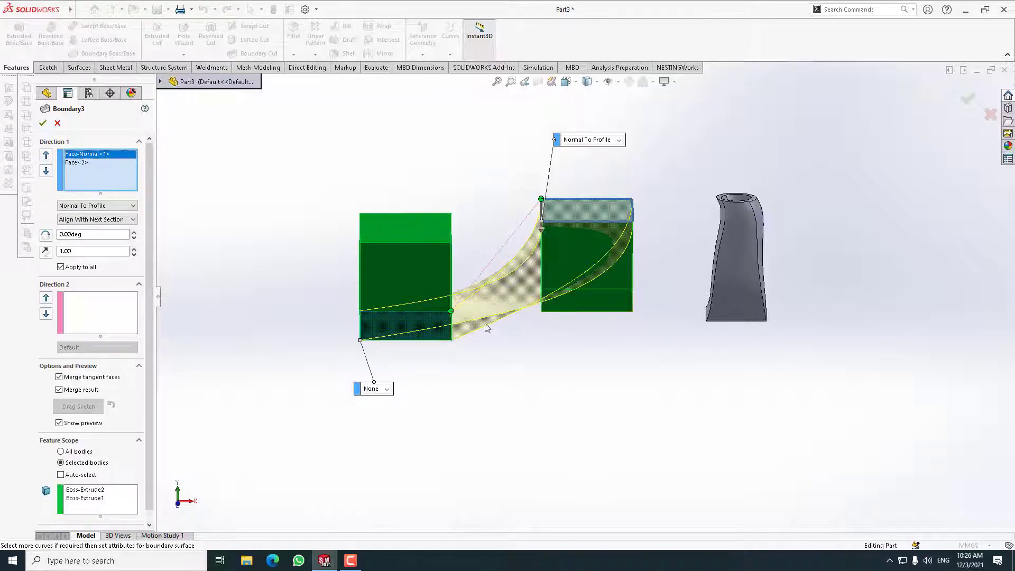
left_click(386, 392)
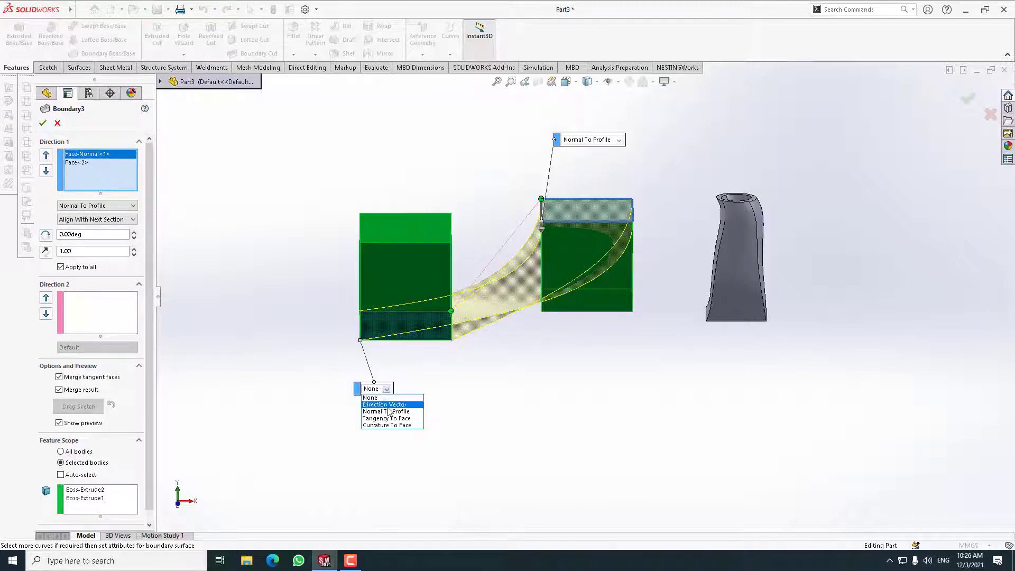
left_click(396, 418)
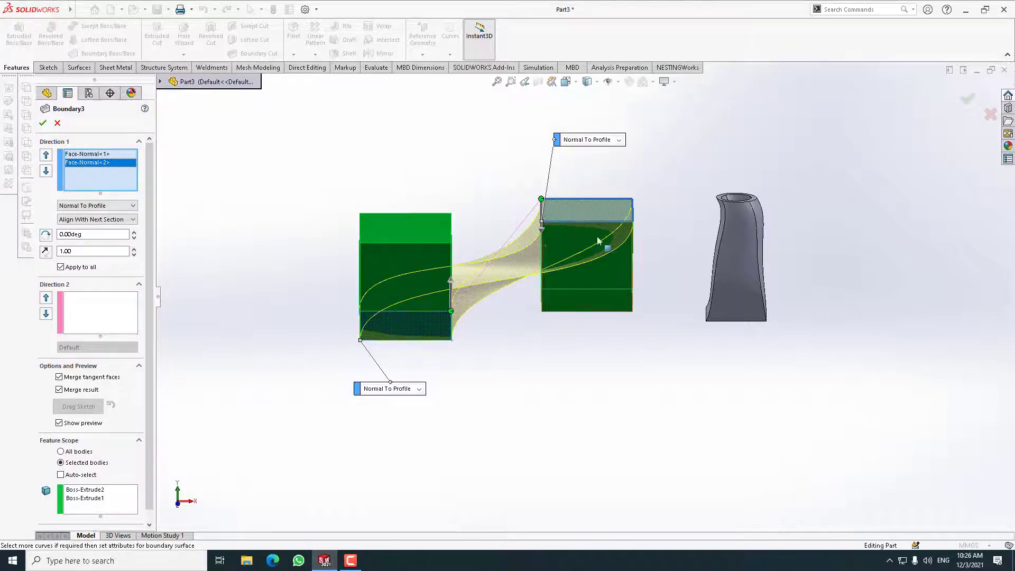
Lengthen the tangent influence at both ends, with the left cube's tangent length at 1.17
middle_click_drag(509, 274, 533, 253)
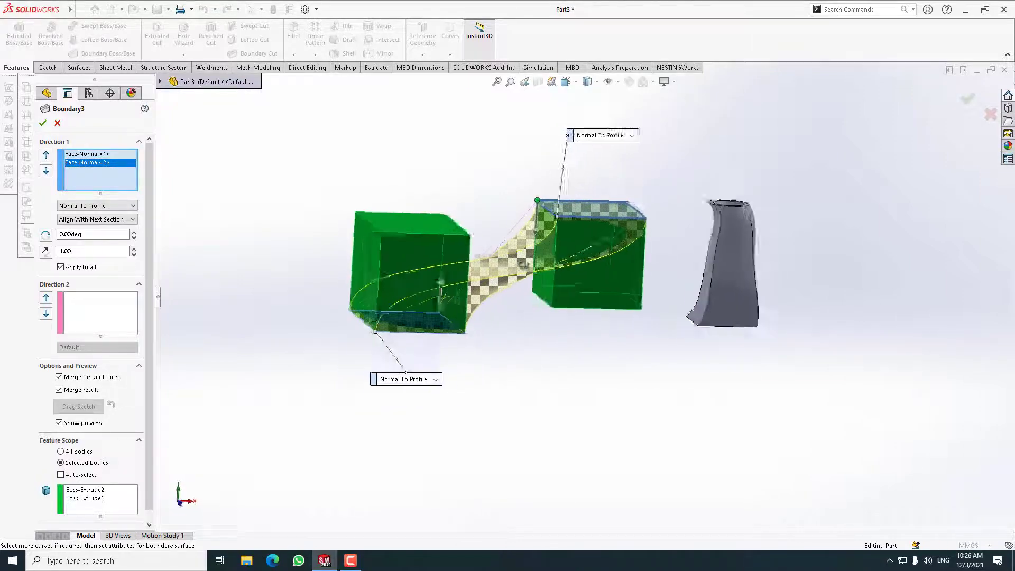
left_click_drag(533, 232, 535, 232)
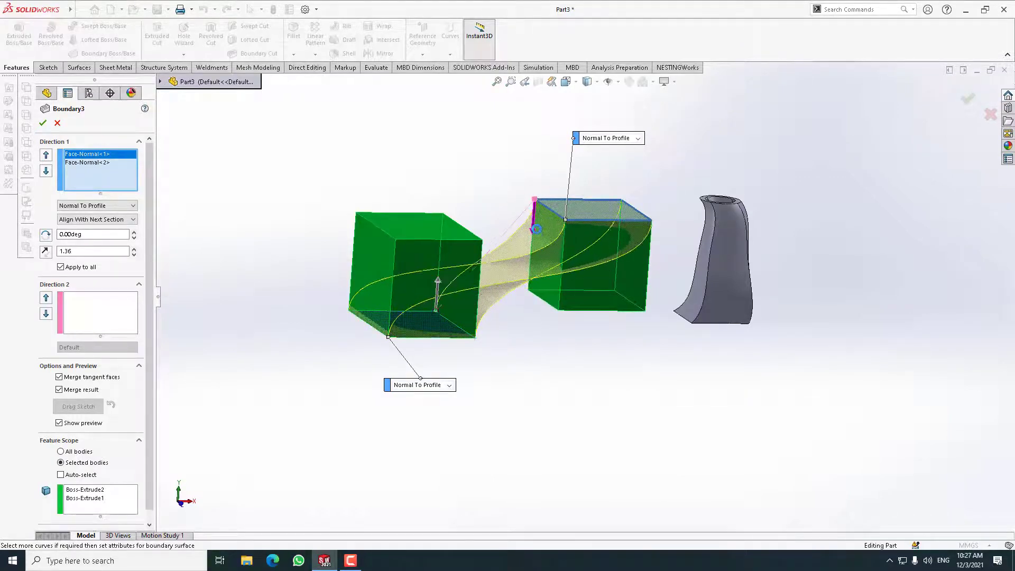
left_click_drag(440, 280, 439, 279)
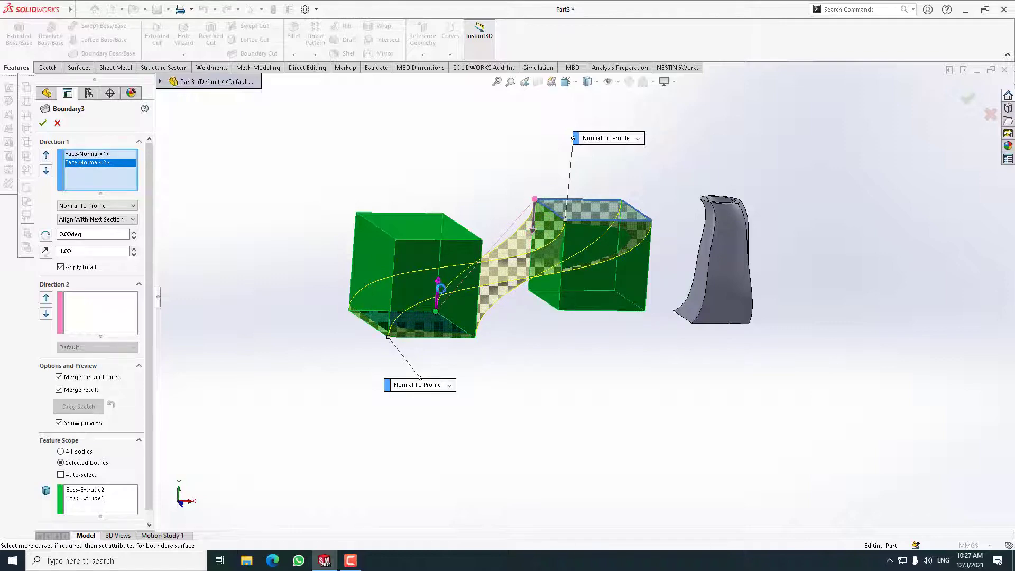
Set the right cube's end to Tangent To Face and the left cube's end to Curvature To Face
left_click(638, 139)
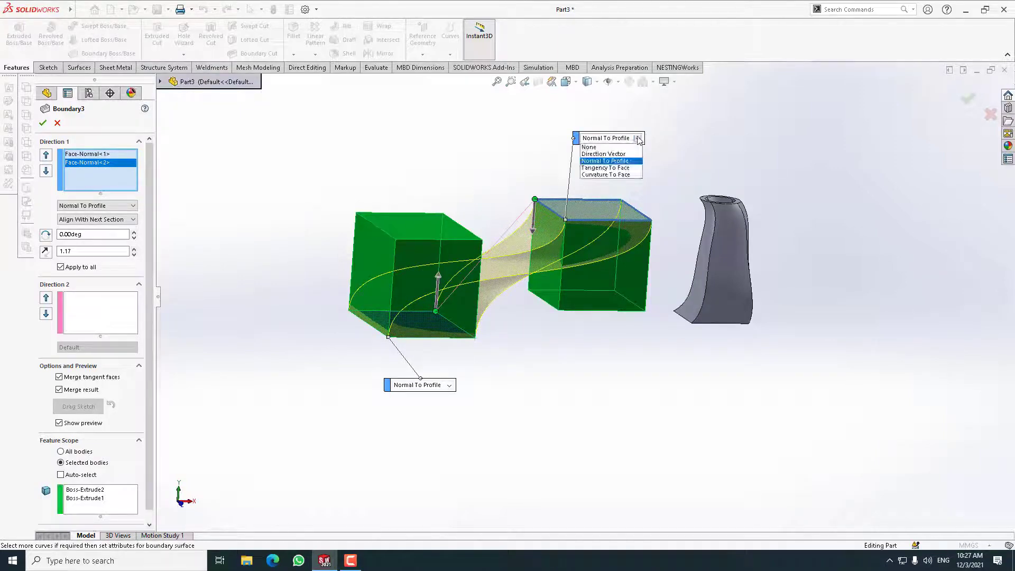
left_click(622, 168)
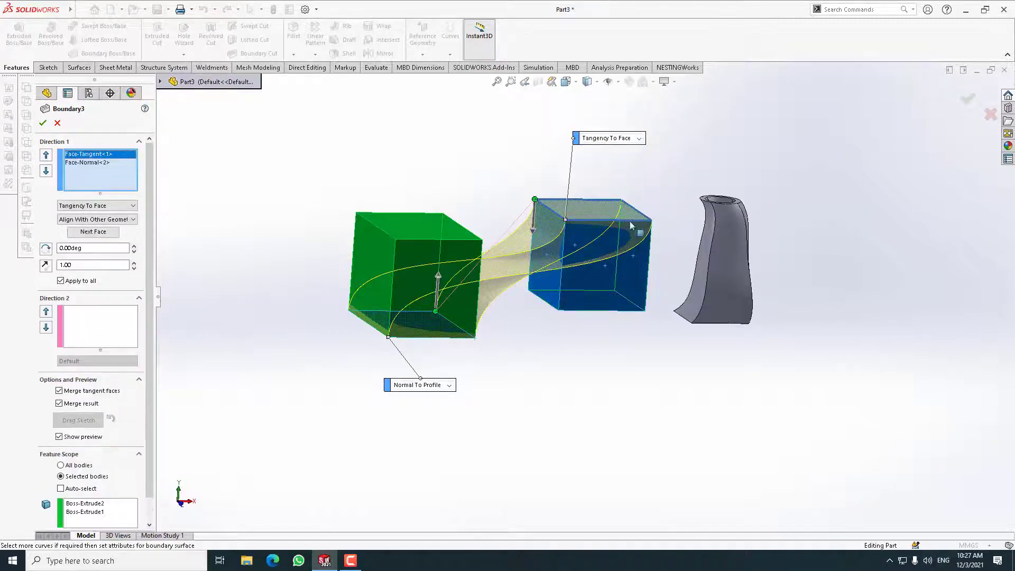
left_click(450, 385)
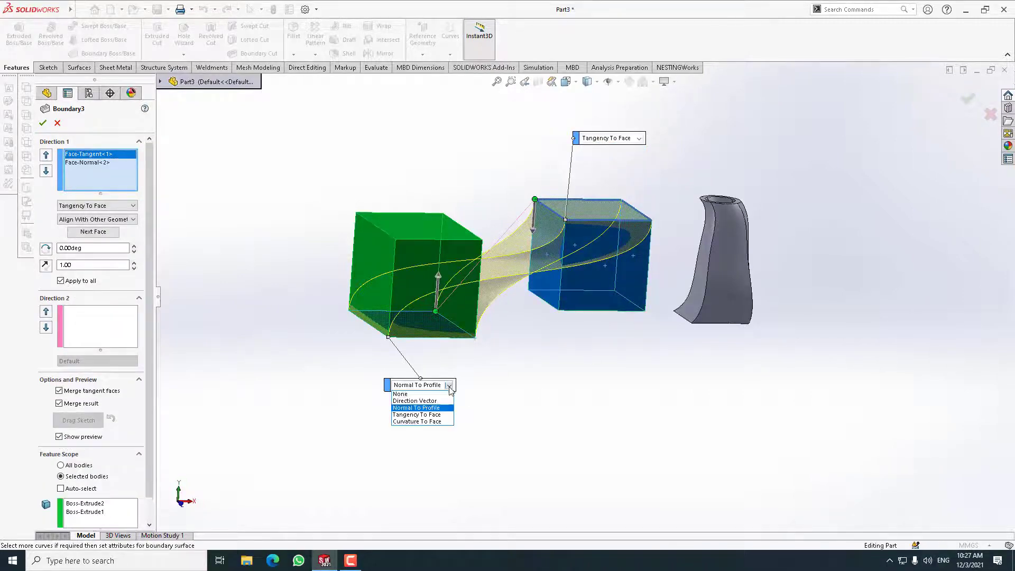
left_click(439, 419)
mouse_move(512, 341)
middle_mouse_down()
mouse_move(512, 314)
mouse_move(519, 346)
mouse_move(512, 335)
middle_mouse_up()
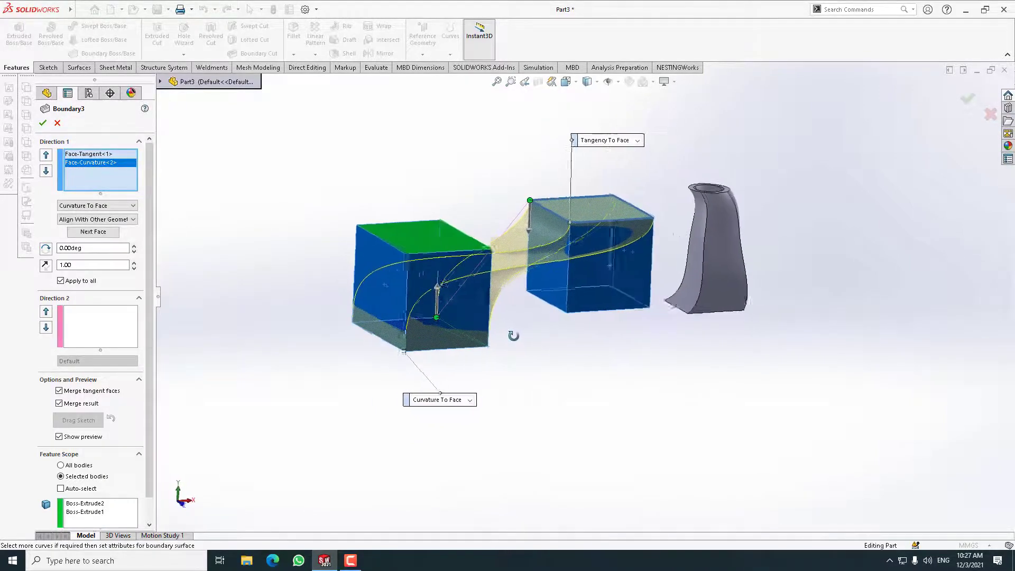
middle_click_drag(578, 237, 637, 213)
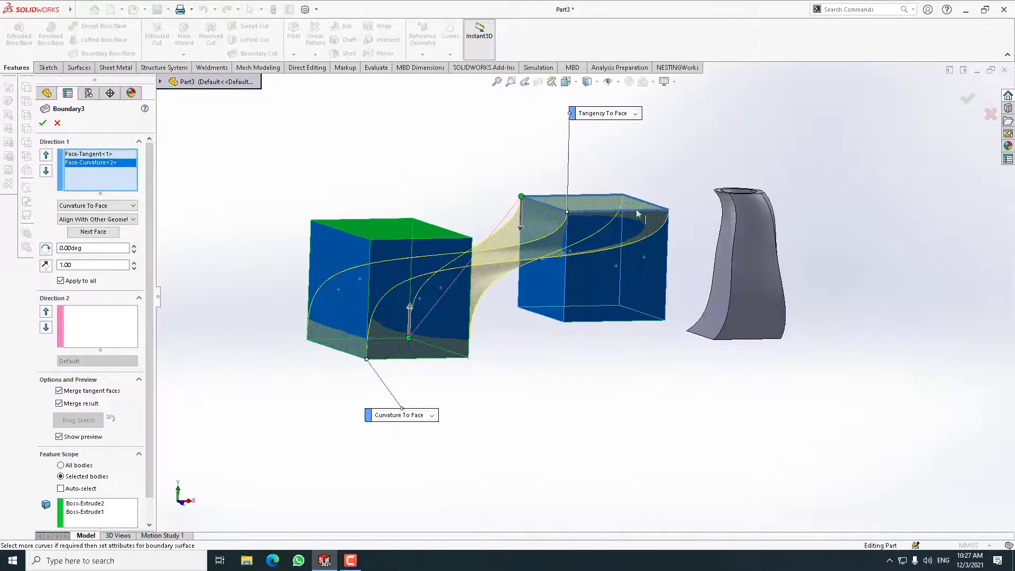
mouse_move(545, 340)
middle_mouse_down()
mouse_move(510, 310)
mouse_move(492, 328)
mouse_move(549, 315)
mouse_move(517, 315)
middle_mouse_up()
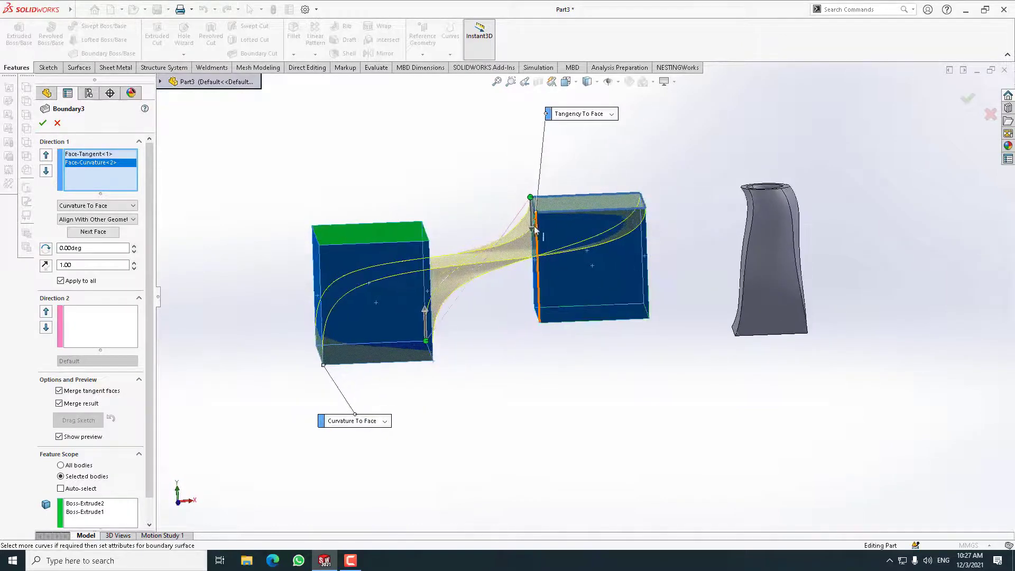
Switch the right cube's end to Curvature To Face and tune its tangent weight to 0.99
left_click_drag(530, 231, 530, 242)
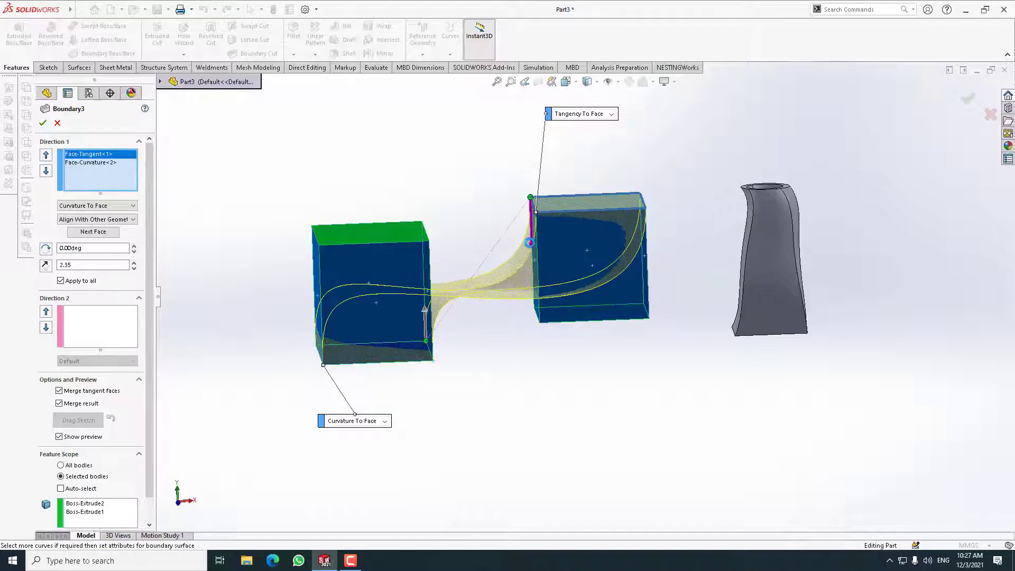
left_click(612, 113)
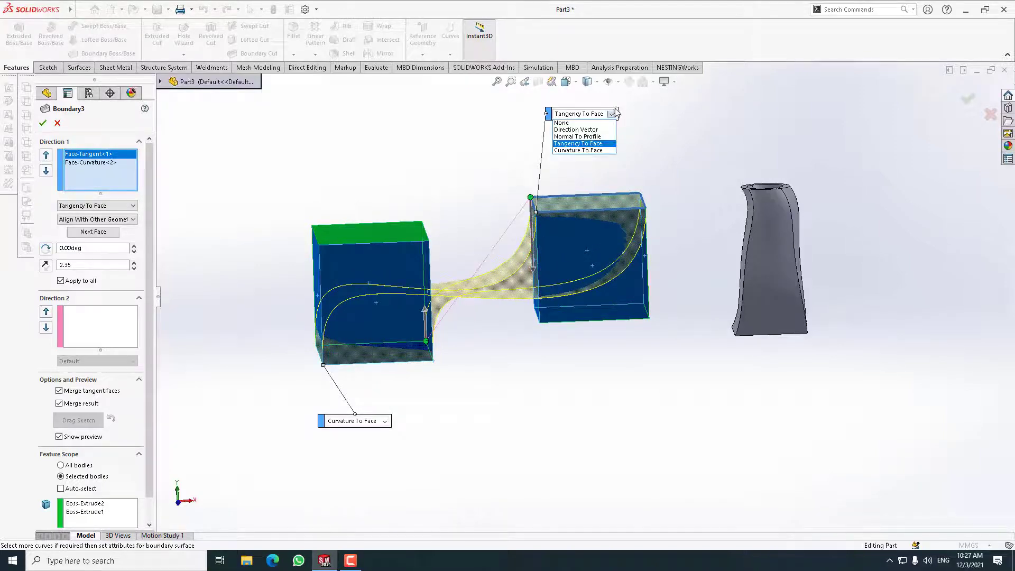
left_click(592, 151)
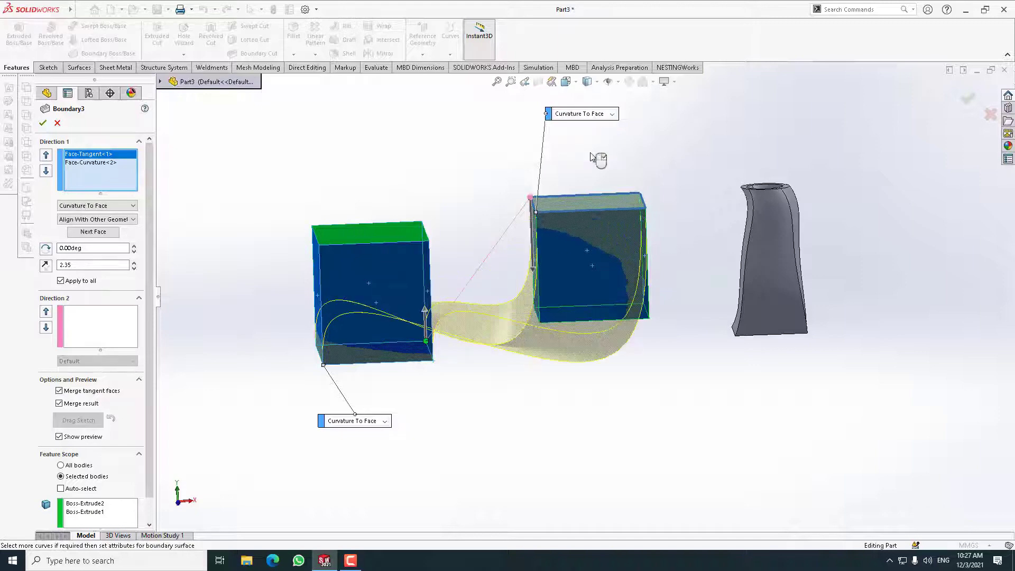
middle_click_drag(598, 331, 572, 300)
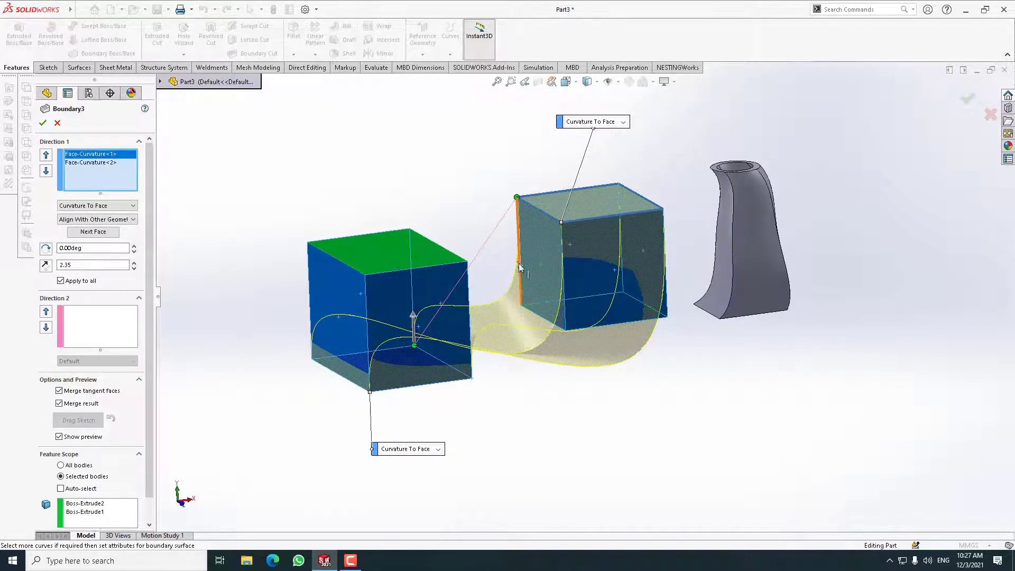
left_click_drag(518, 267, 513, 226)
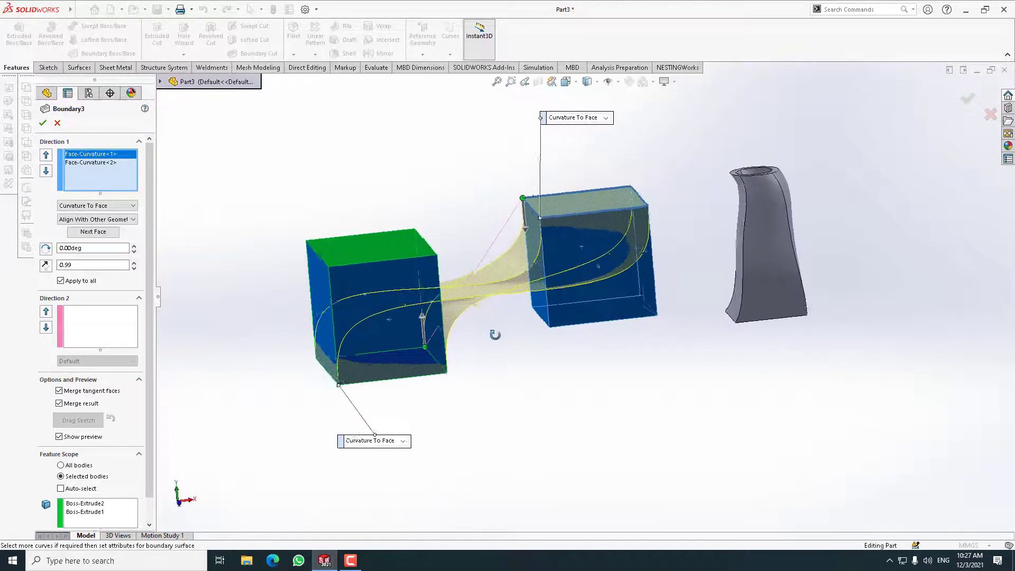
middle_click_drag(508, 344, 488, 389)
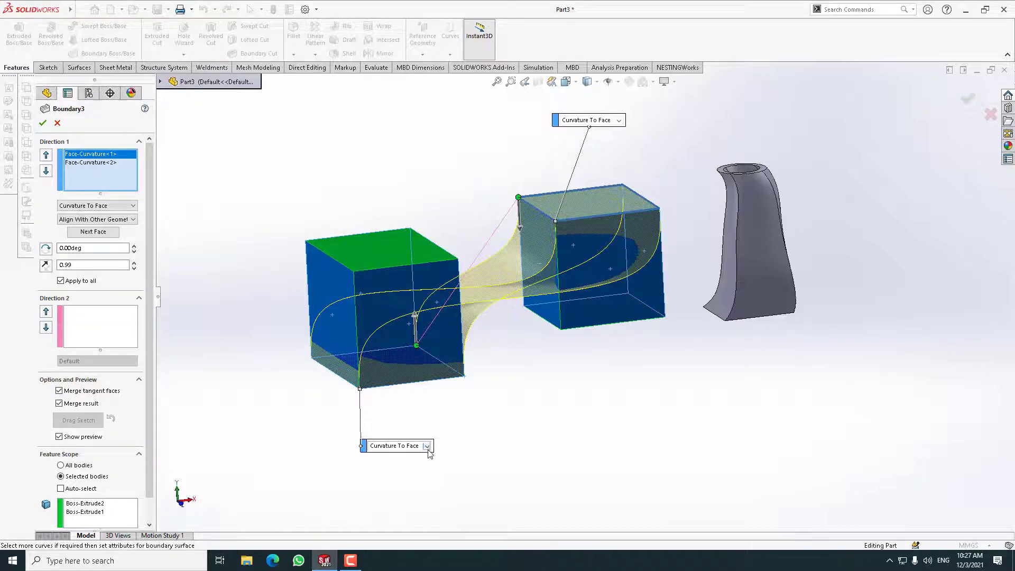
mouse_move(444, 432)
middle_mouse_down()
mouse_move(405, 424)
mouse_move(406, 446)
middle_mouse_up()
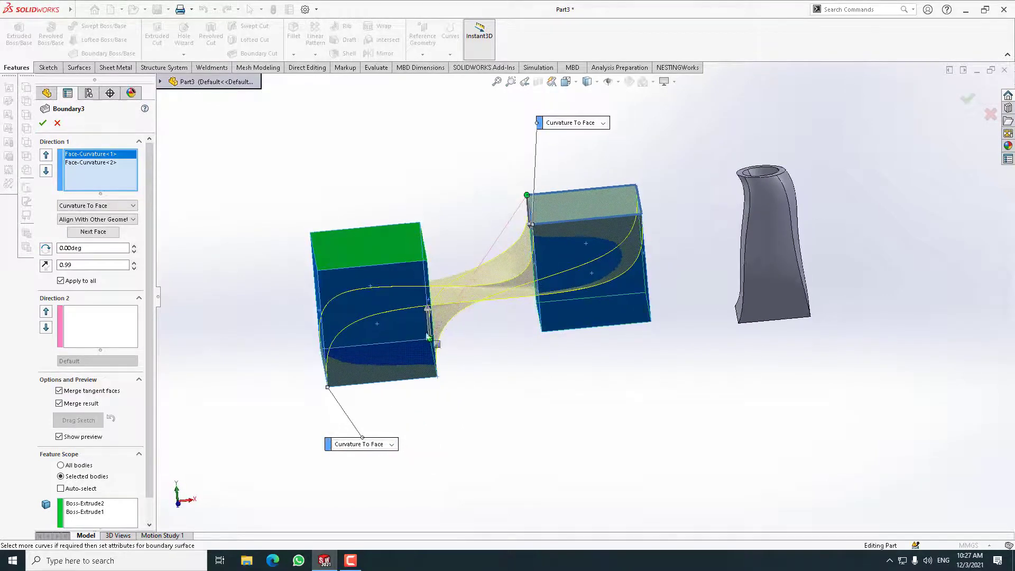
Use Next Face so the boundary references the right cube's top face and the left cube's bottom face
left_click(604, 126)
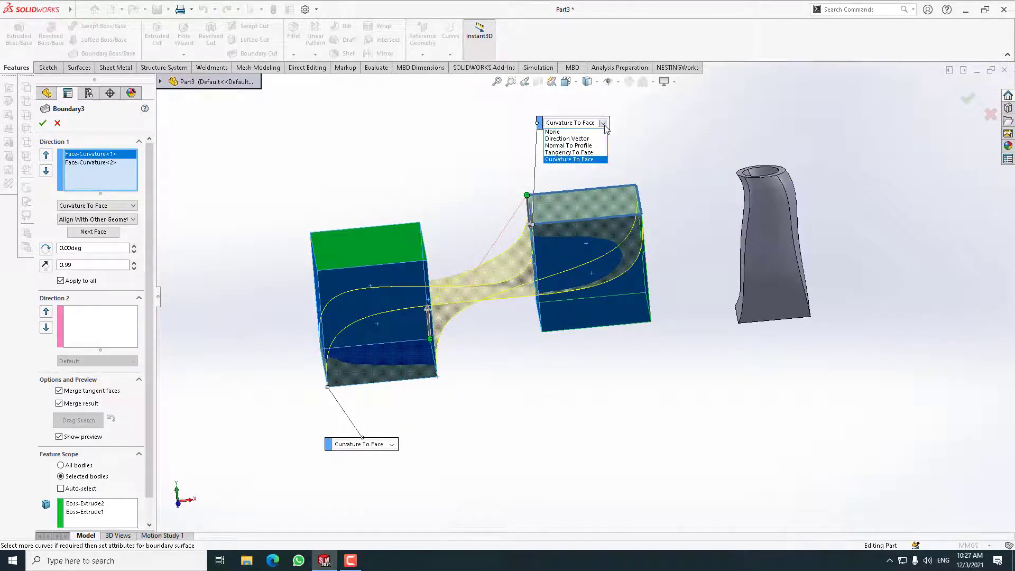
mouse_move(349, 184)
middle_mouse_down()
mouse_move(414, 225)
mouse_move(399, 213)
mouse_move(322, 217)
mouse_move(360, 219)
middle_mouse_up()
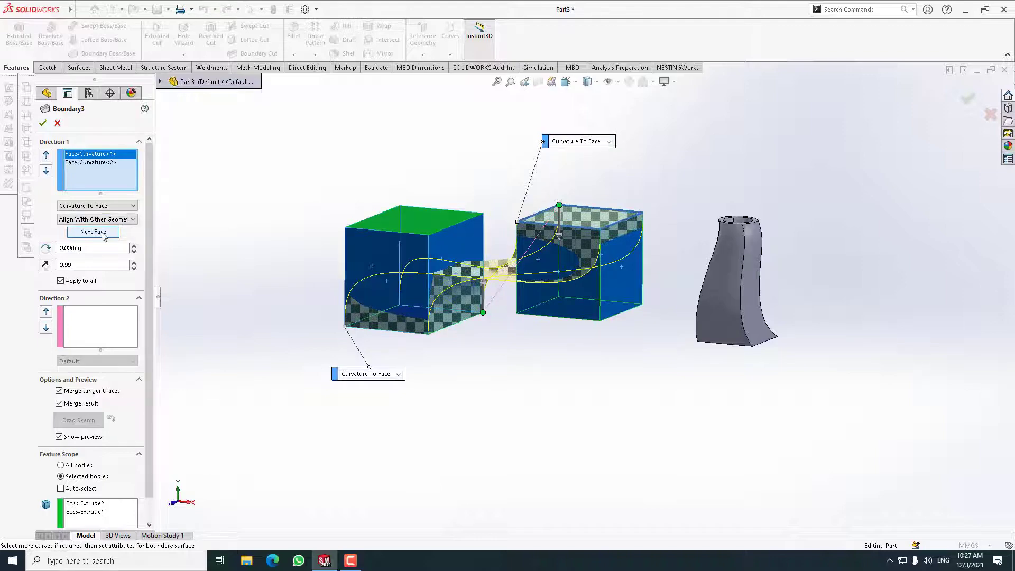
left_click(100, 233)
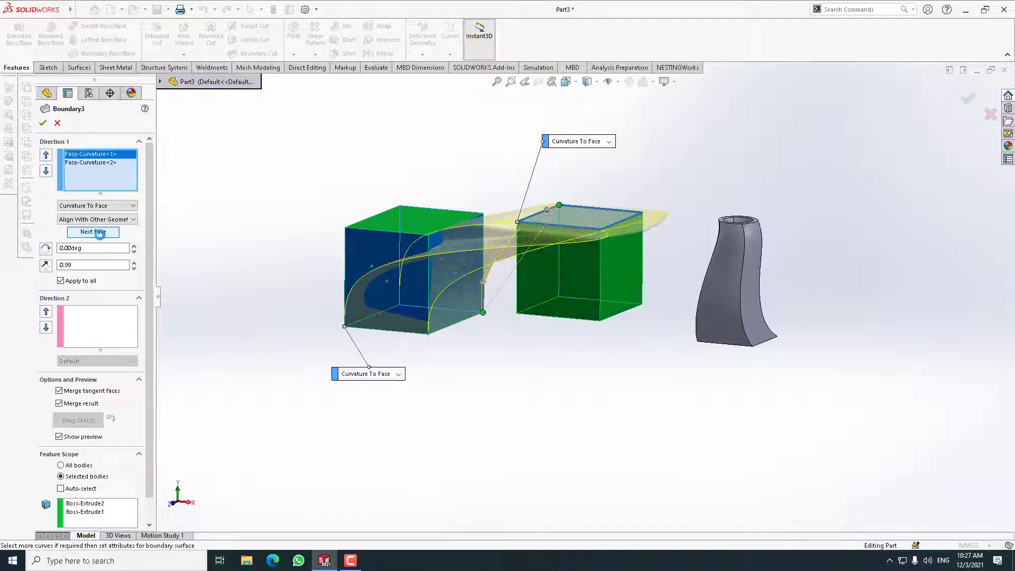
middle_click_drag(545, 249, 587, 254)
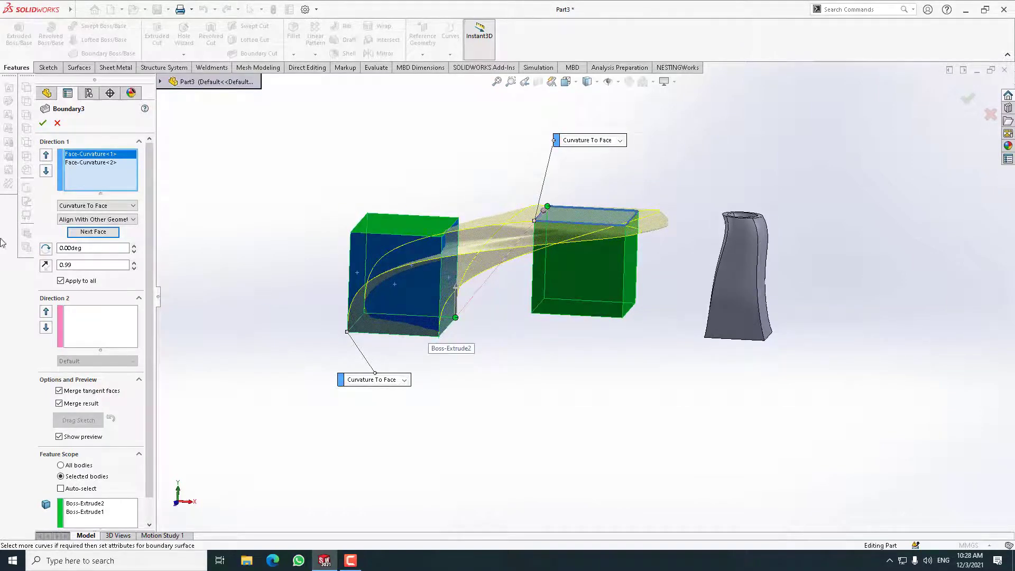
left_click(92, 164)
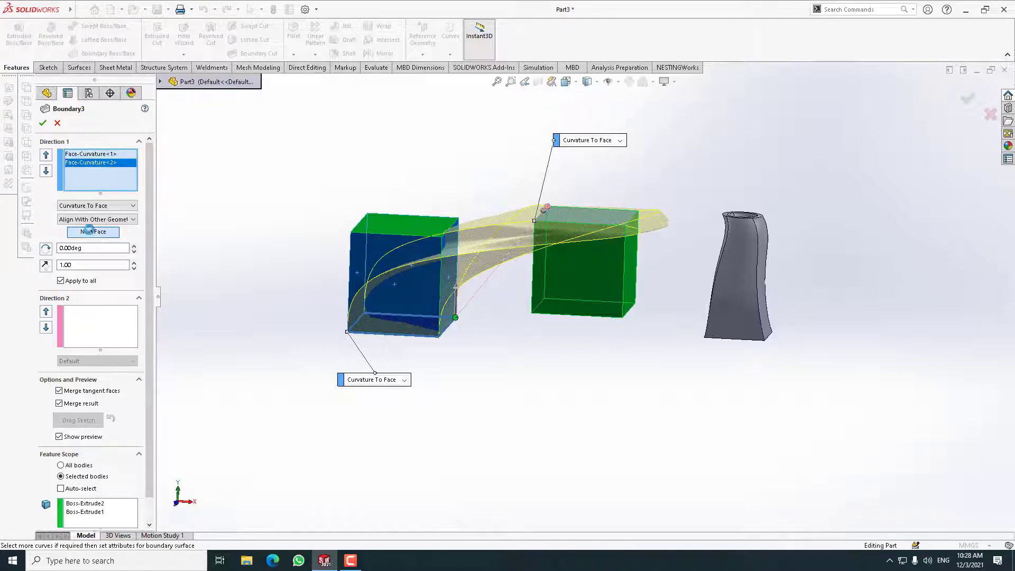
left_click(88, 231)
Increase the curvature weights at both cubes and accept Boundary3 as the wrapped solid
mouse_move(447, 309)
middle_mouse_down()
mouse_move(376, 282)
mouse_move(331, 309)
mouse_move(386, 283)
mouse_move(517, 356)
mouse_move(517, 396)
mouse_move(520, 387)
middle_mouse_up()
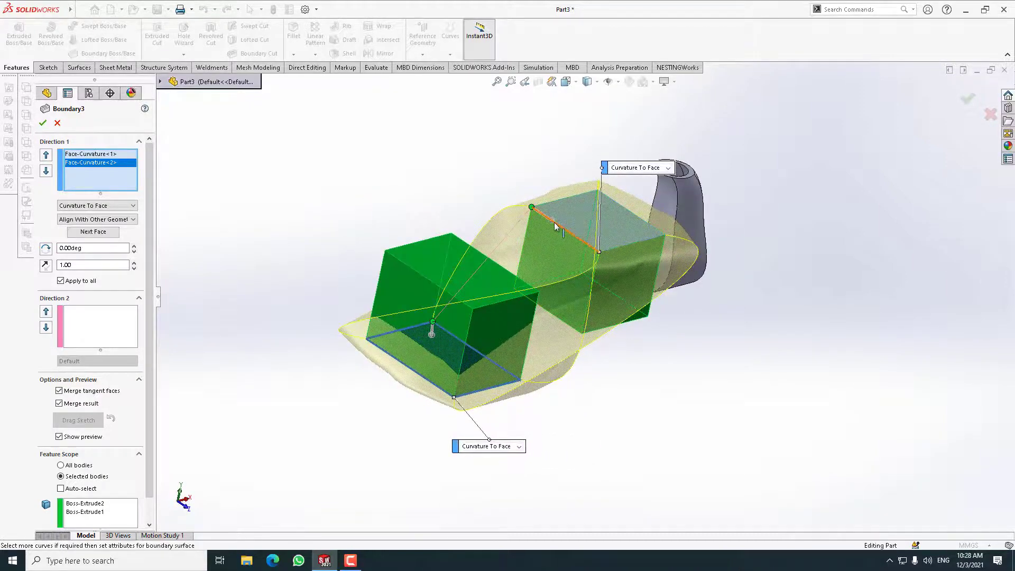
mouse_move(555, 226)
left_mouse_down()
mouse_move(572, 234)
mouse_move(542, 220)
mouse_move(553, 221)
mouse_move(534, 230)
left_mouse_up()
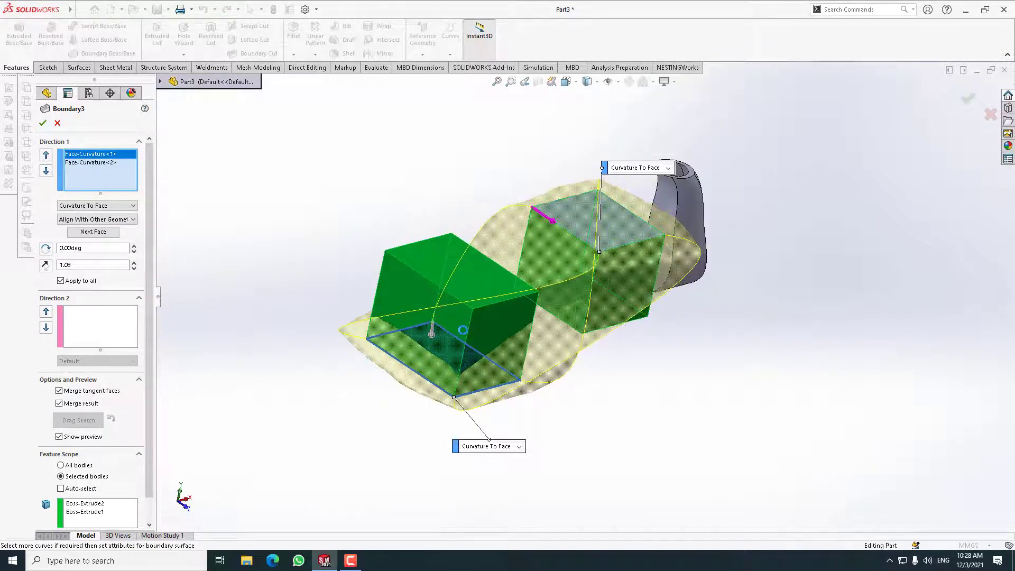
middle_click_drag(432, 332, 435, 328)
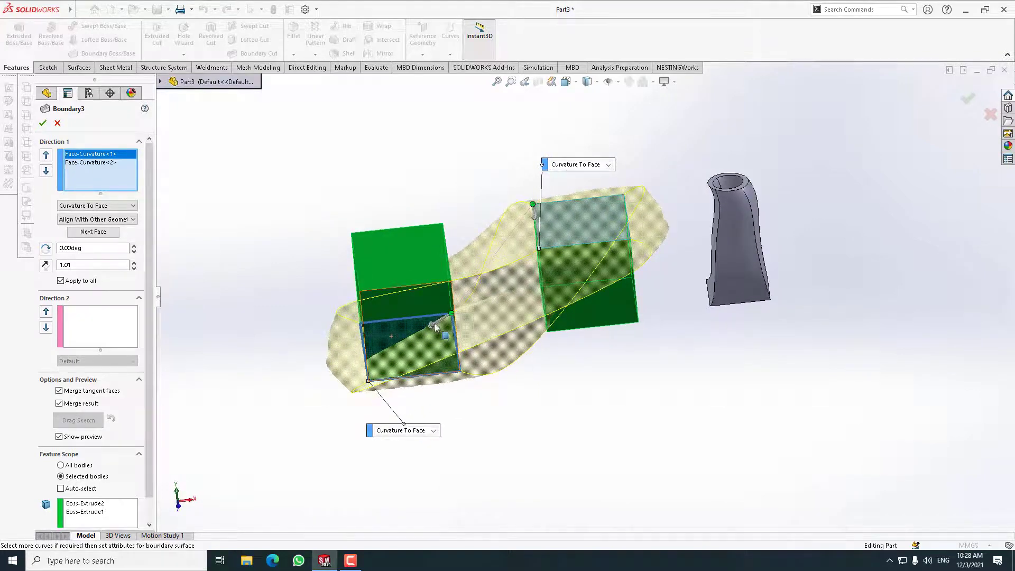
left_click_drag(432, 325, 439, 326)
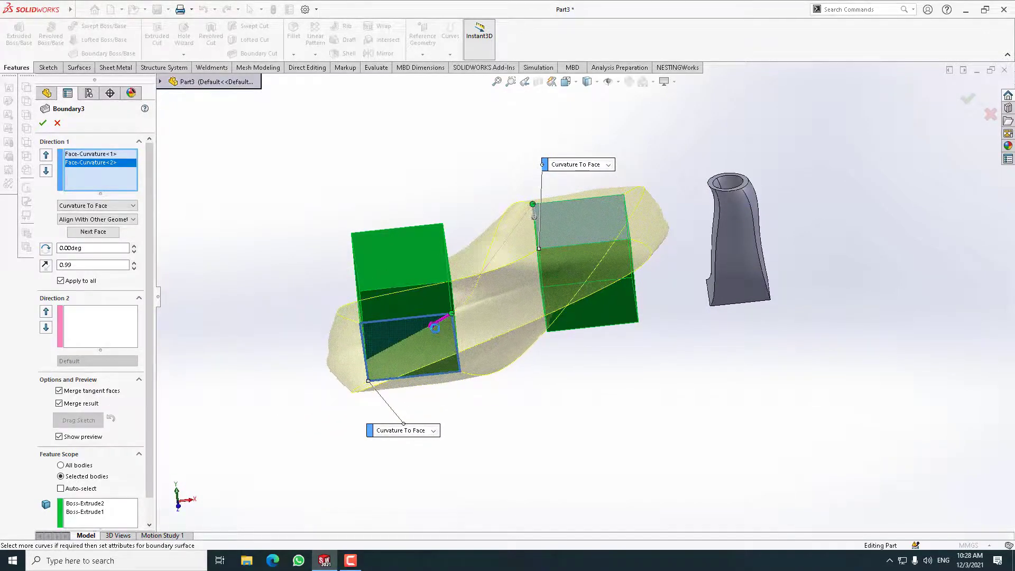
key("Return")
middle_click_drag(568, 338, 492, 350)
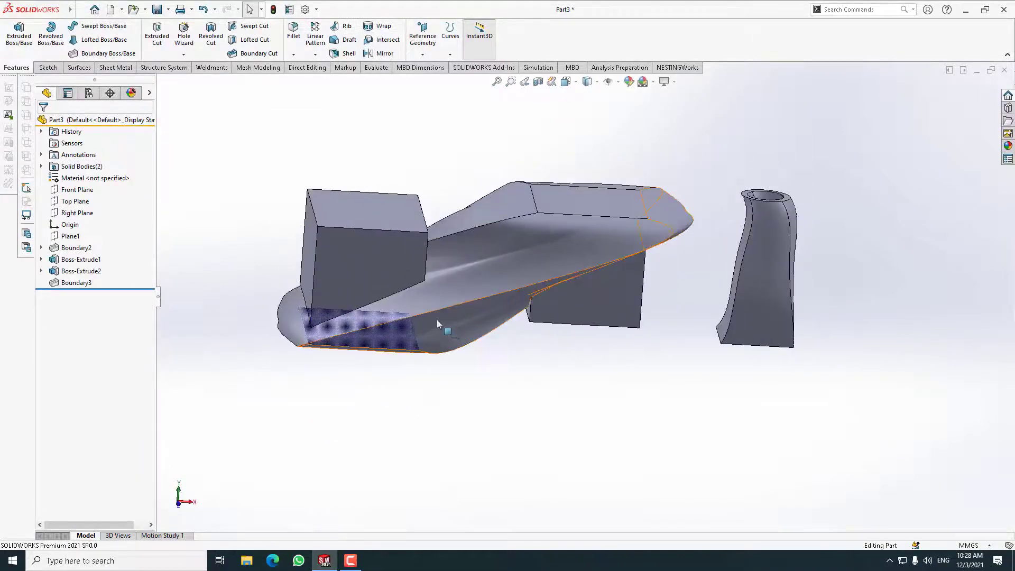
middle_click_drag(437, 319, 531, 390)
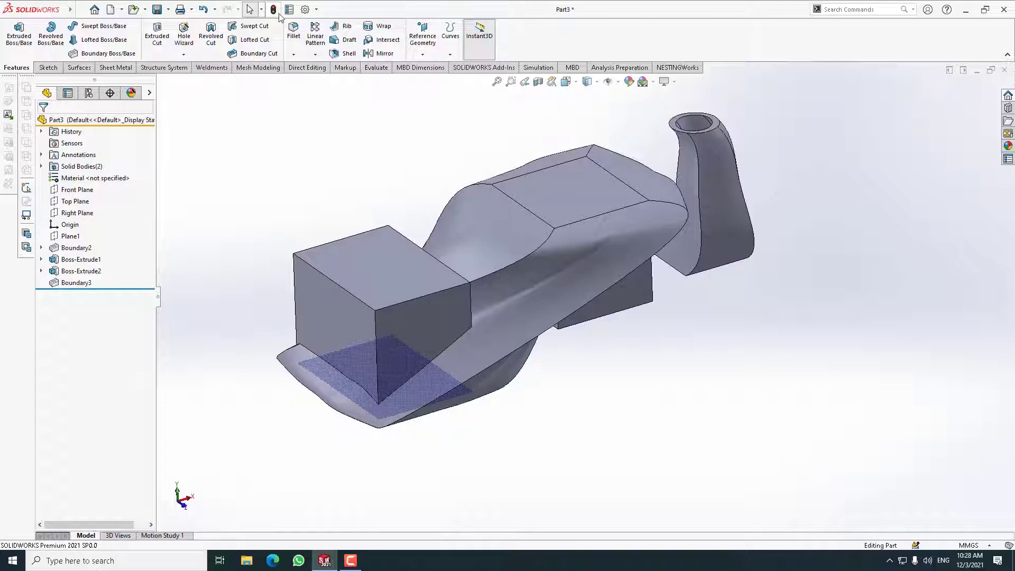
mouse_move(578, 279)
middle_mouse_down()
mouse_move(564, 182)
mouse_move(652, 303)
mouse_move(532, 265)
mouse_move(564, 301)
middle_mouse_up()
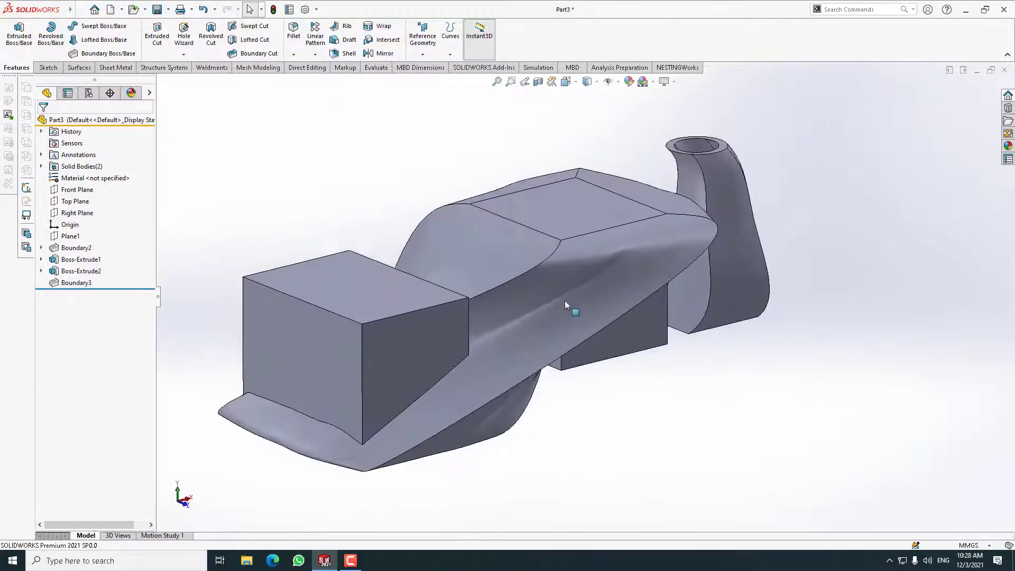
scroll(486, 248, "down", 3)
scroll(486, 249, "up", 3)
mouse_move(485, 249)
middle_mouse_down()
mouse_move(547, 296)
mouse_move(580, 232)
middle_mouse_up()
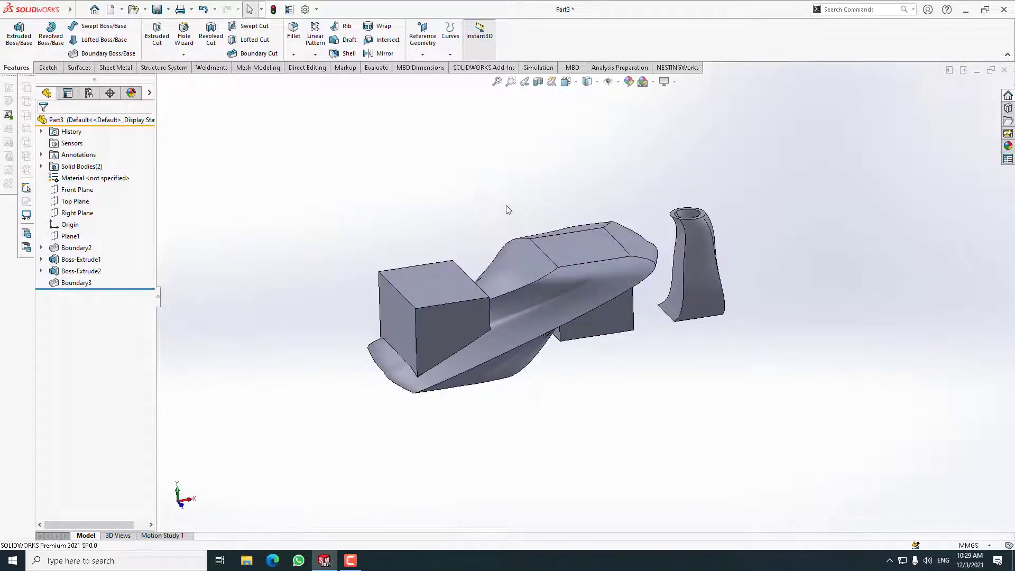
mouse_move(577, 239)
middle_mouse_down()
mouse_move(529, 227)
mouse_move(582, 322)
middle_mouse_up()
scroll(562, 282, "down", 3)
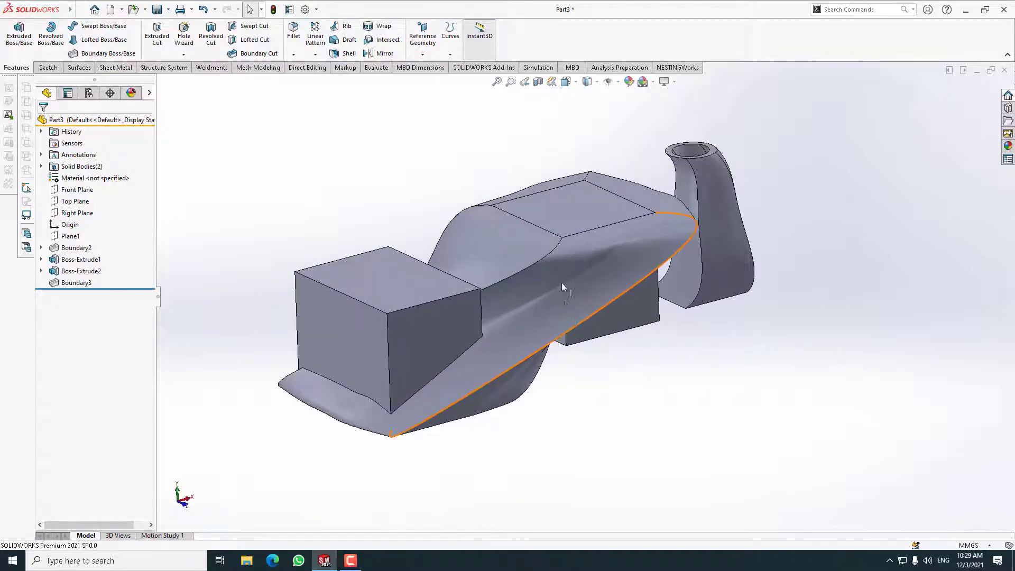
mouse_move(562, 282)
middle_mouse_down()
mouse_move(542, 287)
mouse_move(548, 268)
middle_mouse_up()
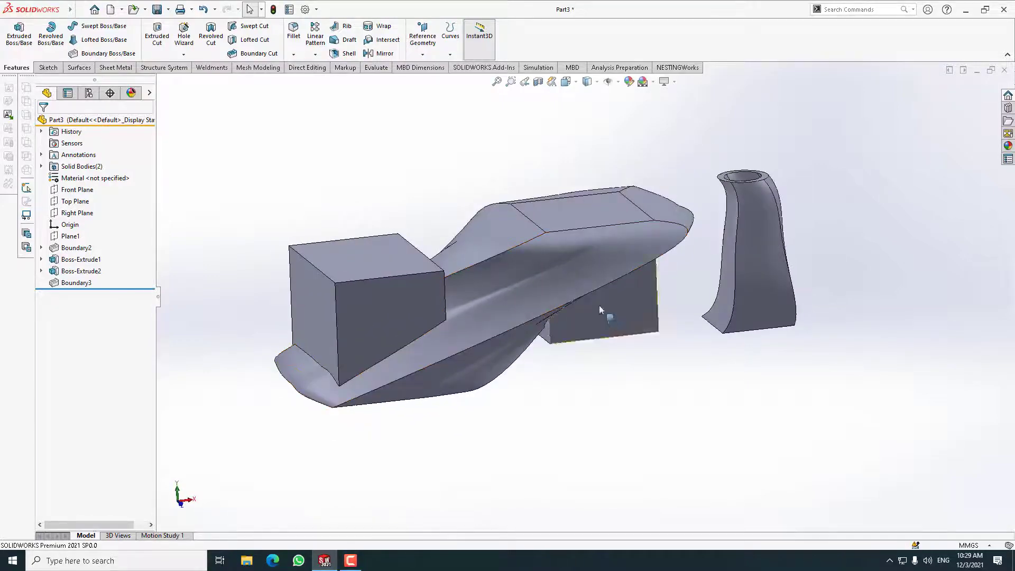
middle_click_drag(600, 309, 522, 296)
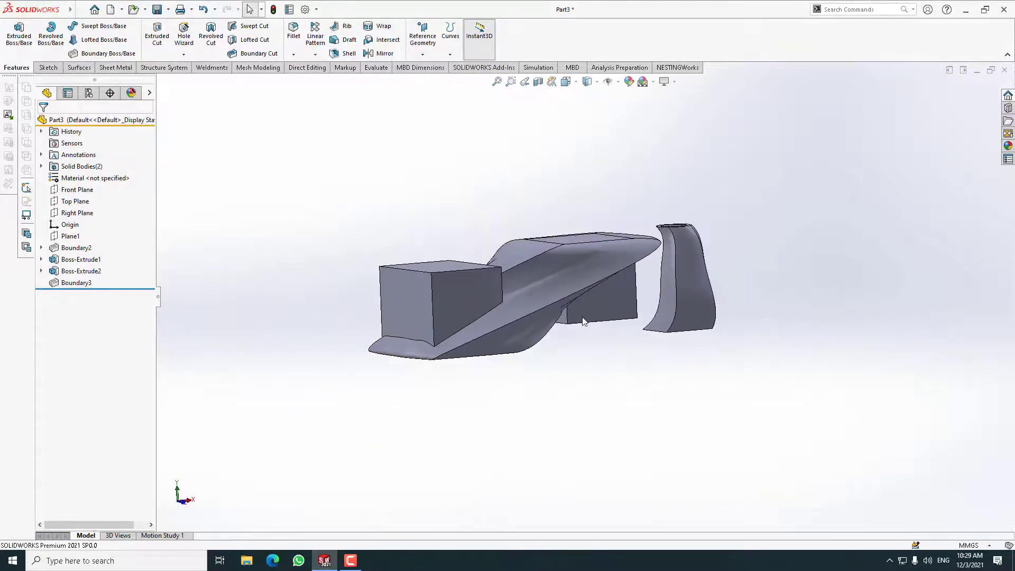
mouse_move(561, 390)
middle_mouse_down()
mouse_move(684, 398)
mouse_move(616, 347)
mouse_move(578, 405)
mouse_move(609, 270)
middle_mouse_up()
Switch to the Trimetric view and inspect the boundary surface and left cube's top face
scroll(610, 271, "down", 1)
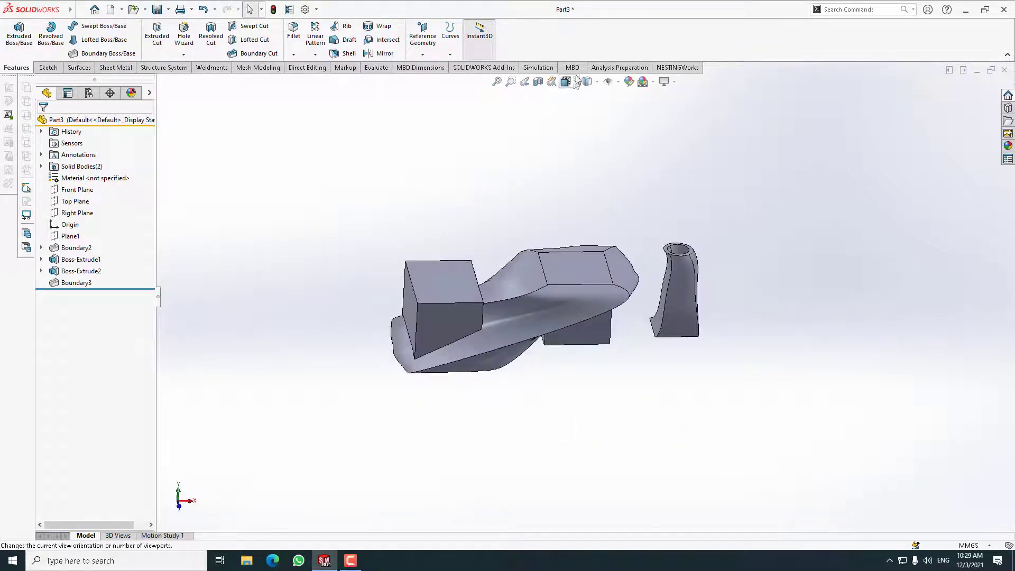
left_click(566, 81)
left_click(625, 116)
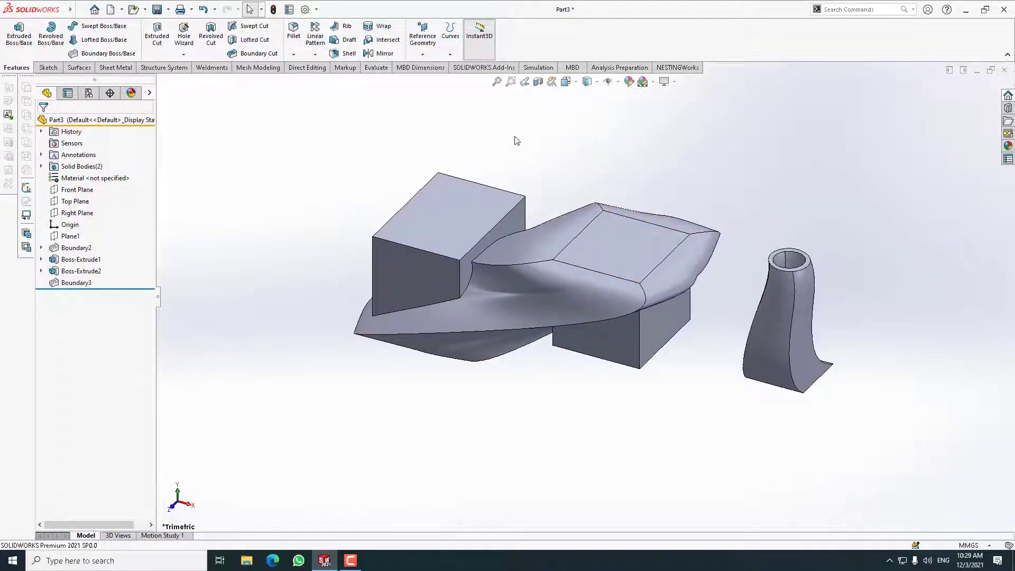
left_click(540, 300)
left_click(547, 147)
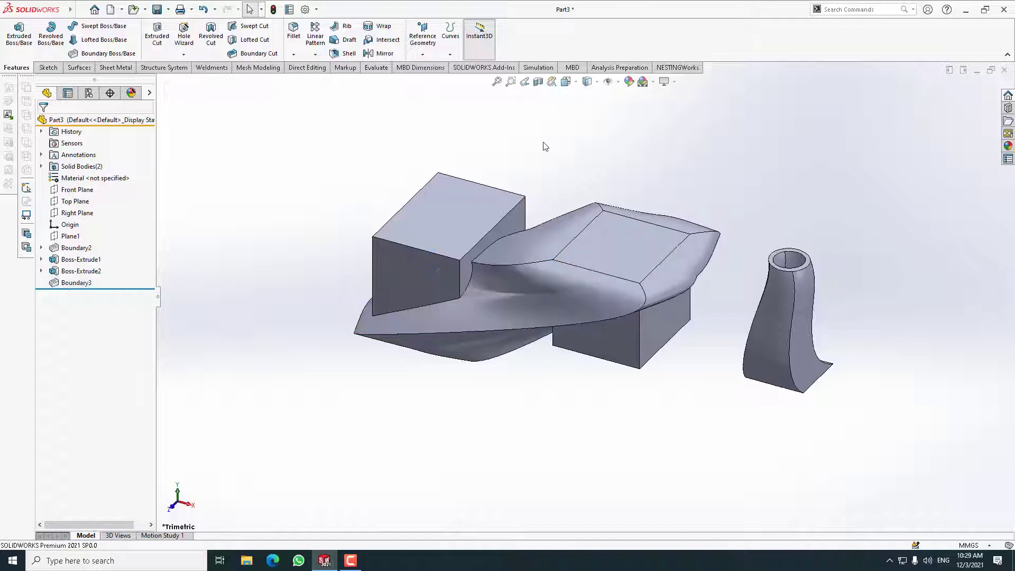
left_click(488, 221)
left_click(573, 404)
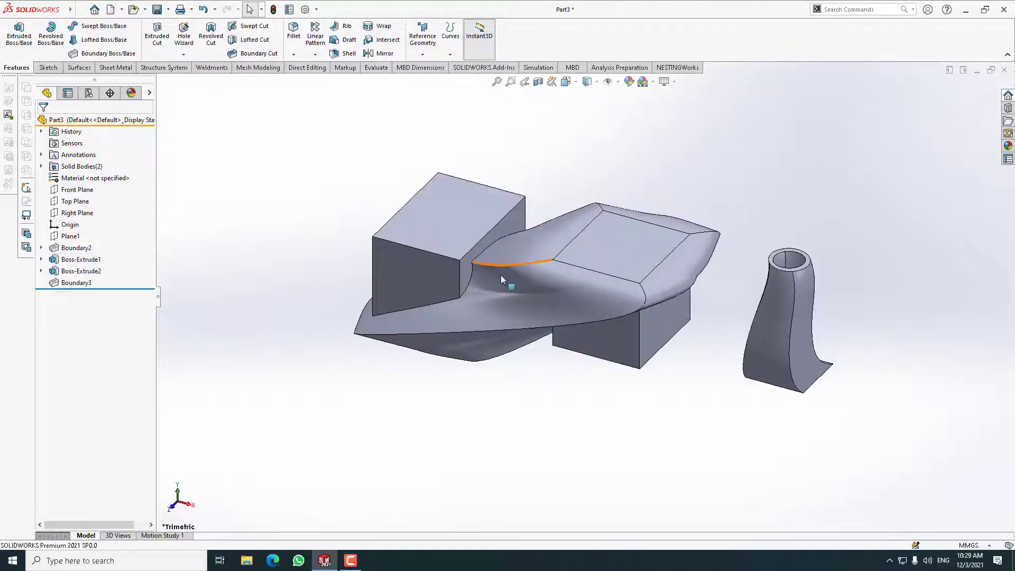